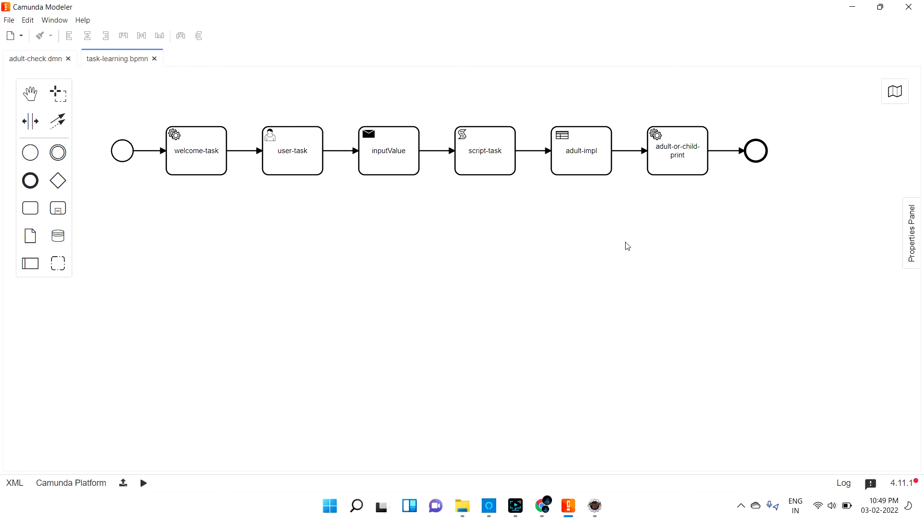
# Delete the adult-or-child-print task and the end event
pyautogui.click(664, 142)
pyautogui.press('Delete')
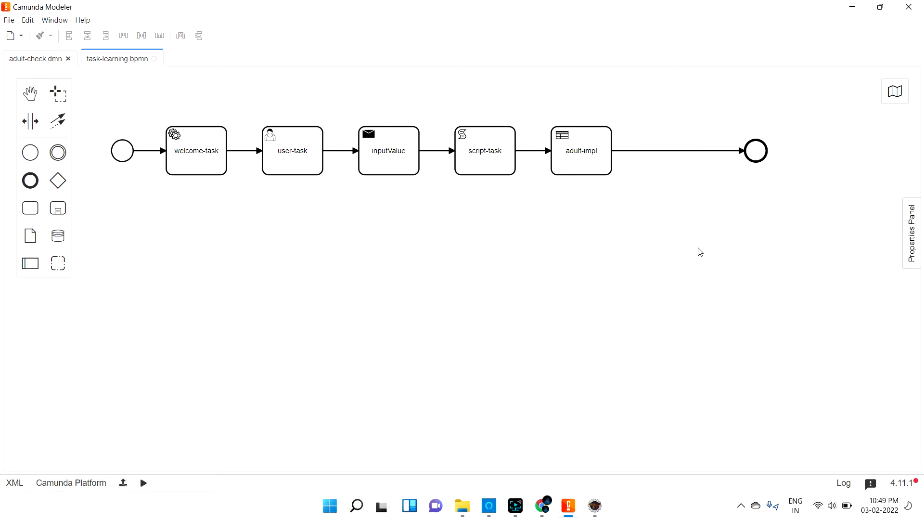
pyautogui.click(755, 150)
pyautogui.press('Delete')
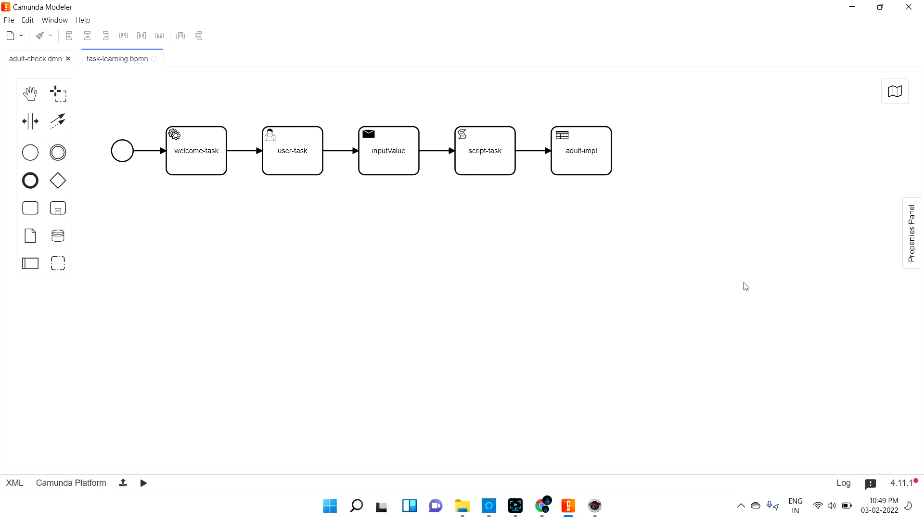
# Append a new task after adult-impl, change it to a Receive Task and view its properties
pyautogui.click(582, 159)
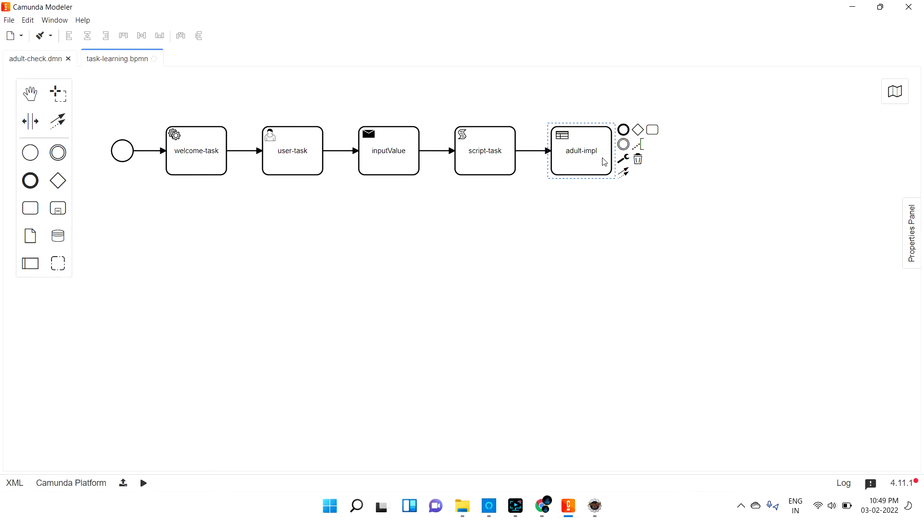
pyautogui.click(653, 136)
pyautogui.click(720, 159)
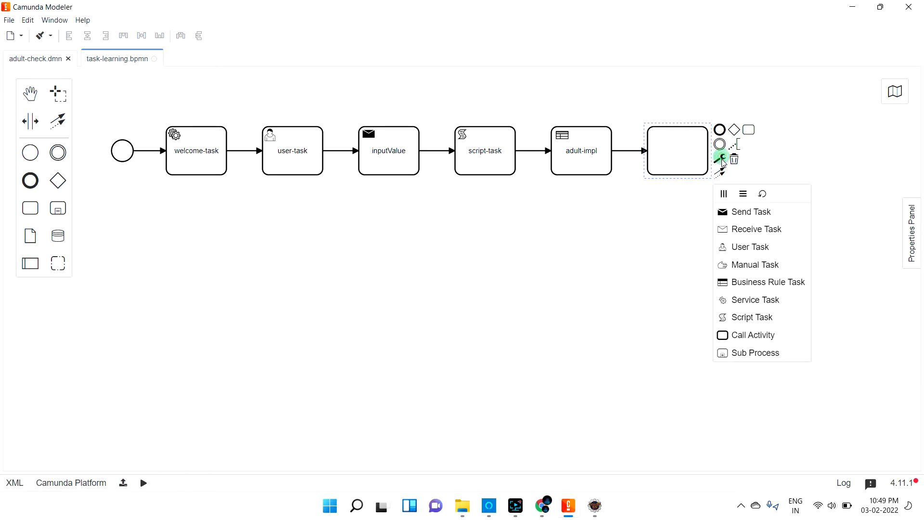
pyautogui.click(744, 229)
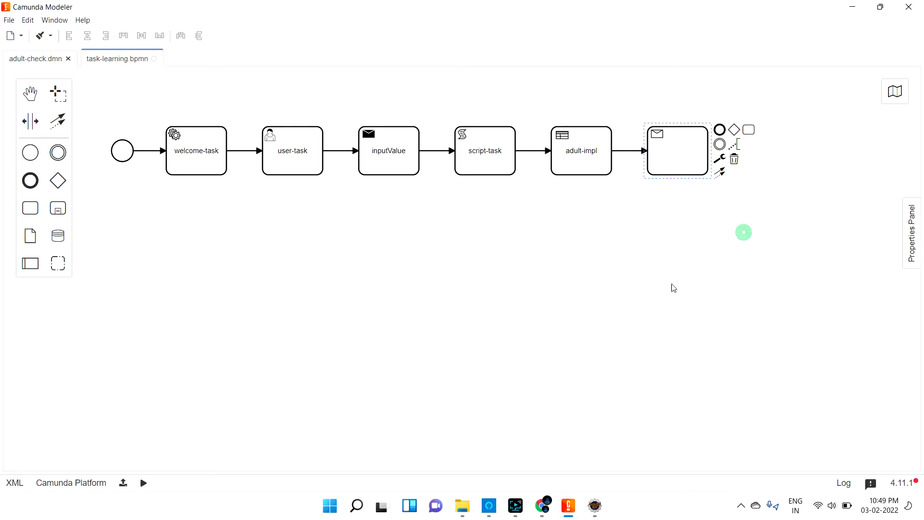
pyautogui.click(908, 229)
# Set the new task's Id and Name both to receive-task
pyautogui.doubleClick(720, 148)
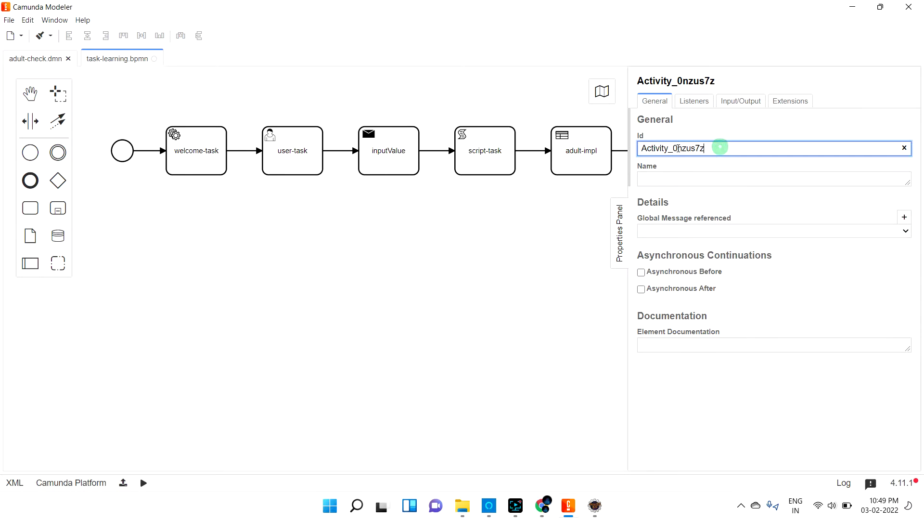
pyautogui.write('reci')
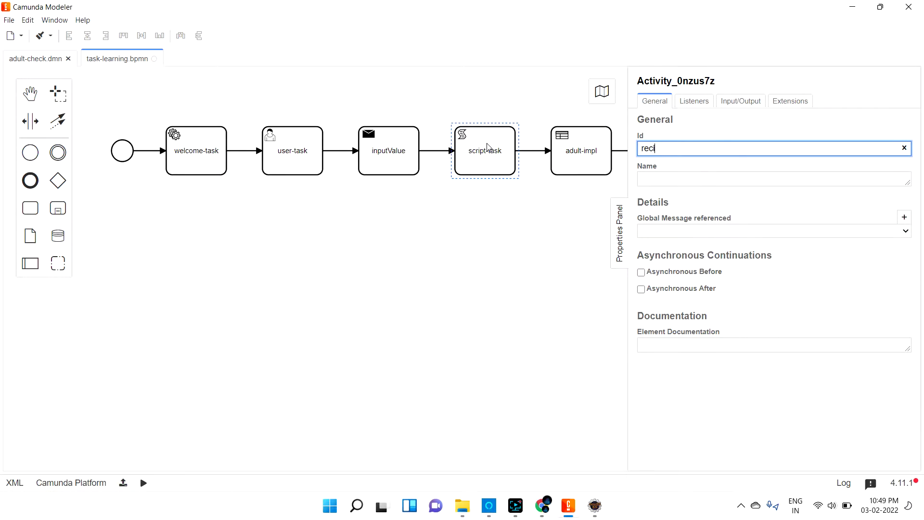
pyautogui.press('BackSpace')
pyautogui.write('eive-task')
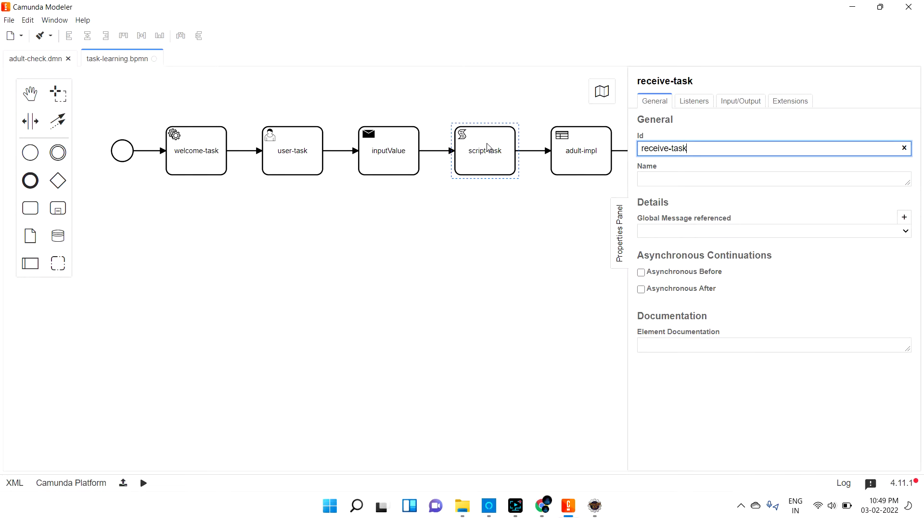
pyautogui.hotkey('ctrl', 'a')
pyautogui.hotkey('ctrl', 'c')
pyautogui.click(650, 178)
pyautogui.hotkey('ctrl', 'v')
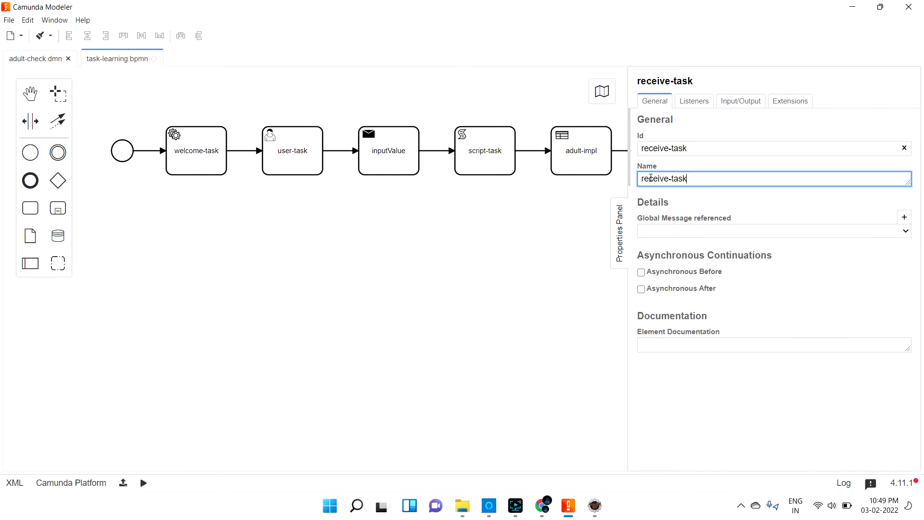
# Create a new global message named process-done for receive-task
pyautogui.click(714, 231)
pyautogui.click(695, 232)
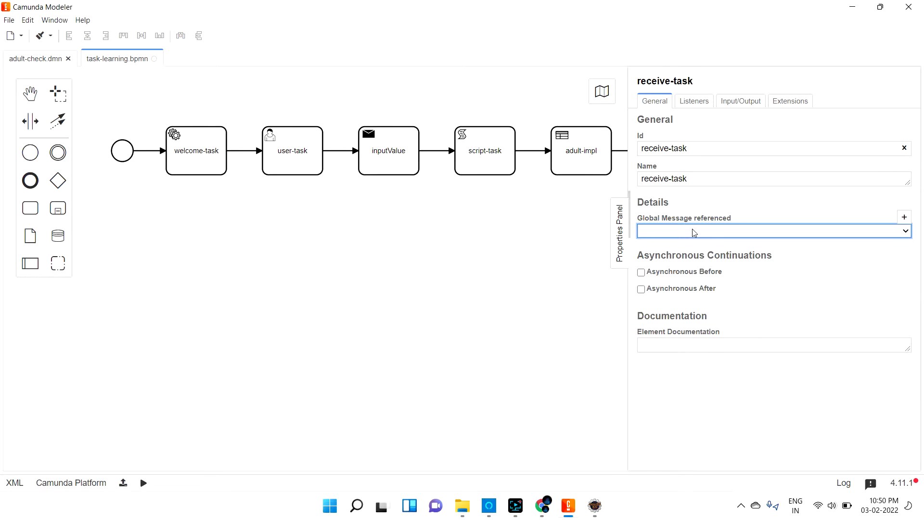
pyautogui.click(904, 218)
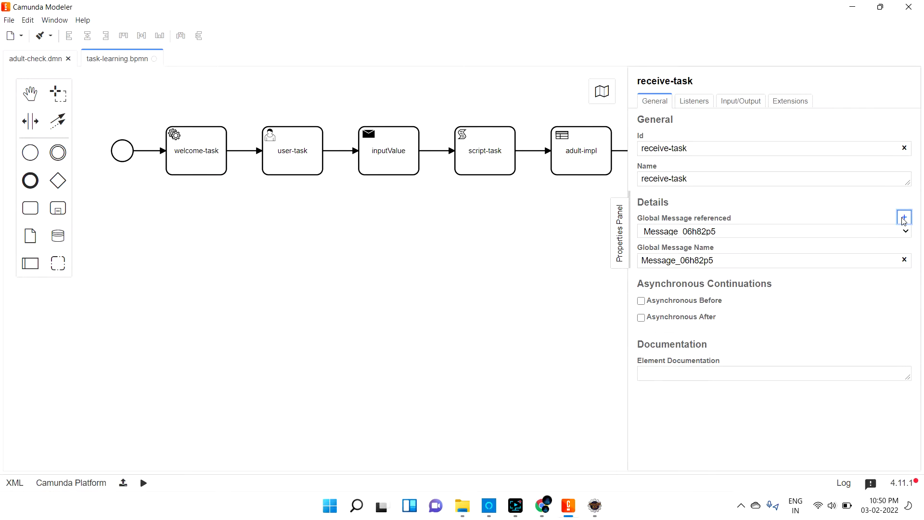
pyautogui.doubleClick(750, 260)
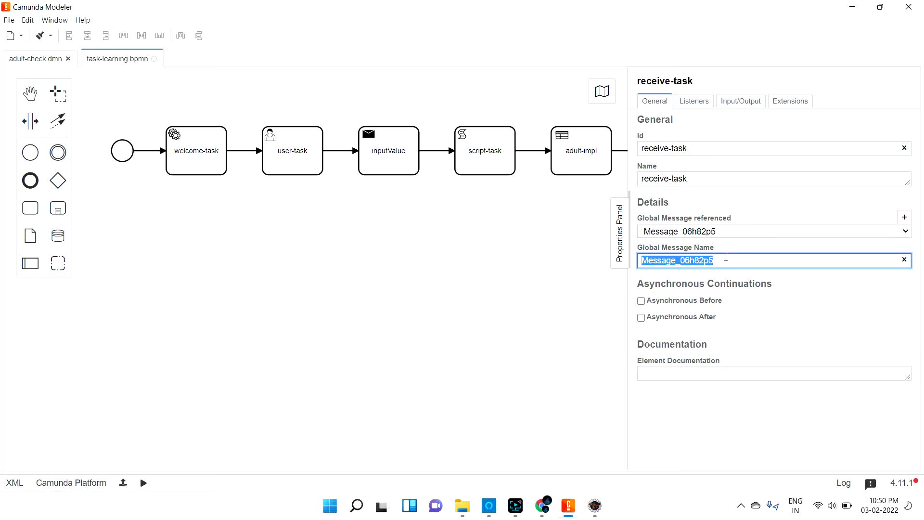
pyautogui.write('gender-')
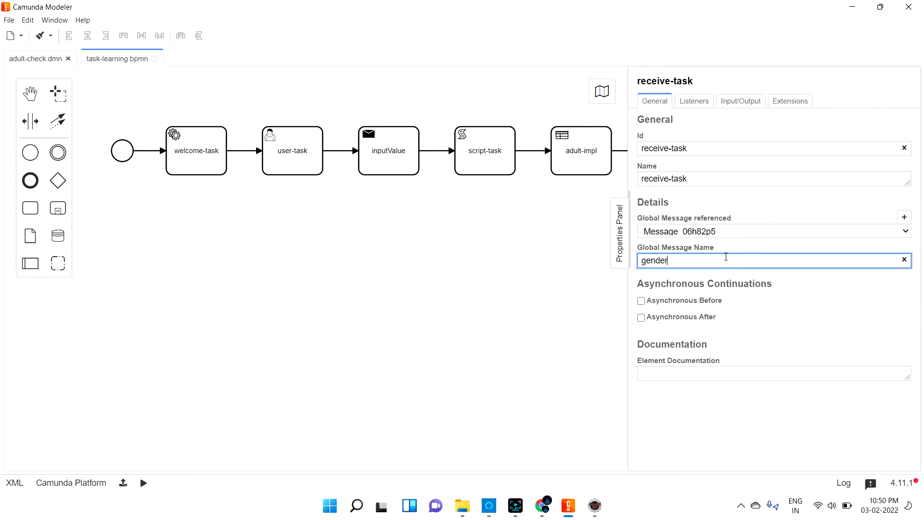
pyautogui.press('BackSpace')
pyautogui.press('BackSpace')
pyautogui.press('BackSpace')
pyautogui.press('BackSpace')
pyautogui.press('BackSpace')
pyautogui.press('BackSpace')
pyautogui.press('BackSpace')
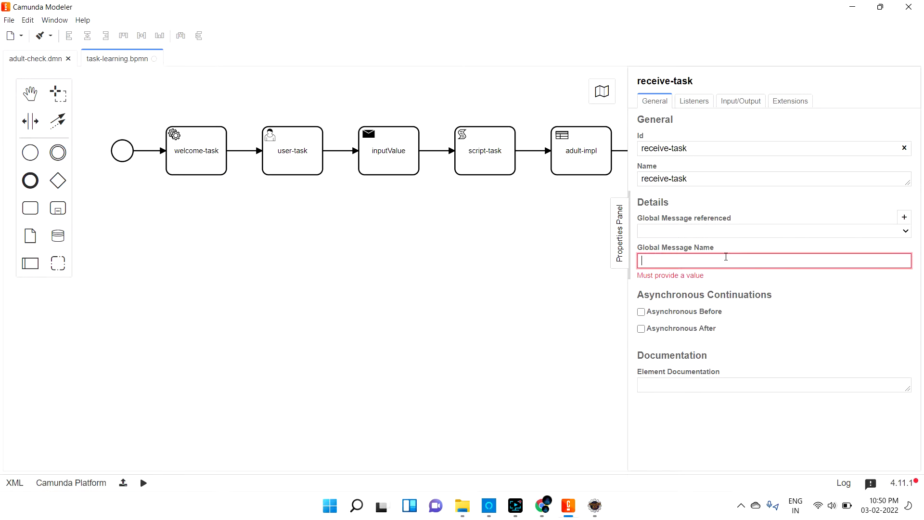
pyautogui.write('process-done')
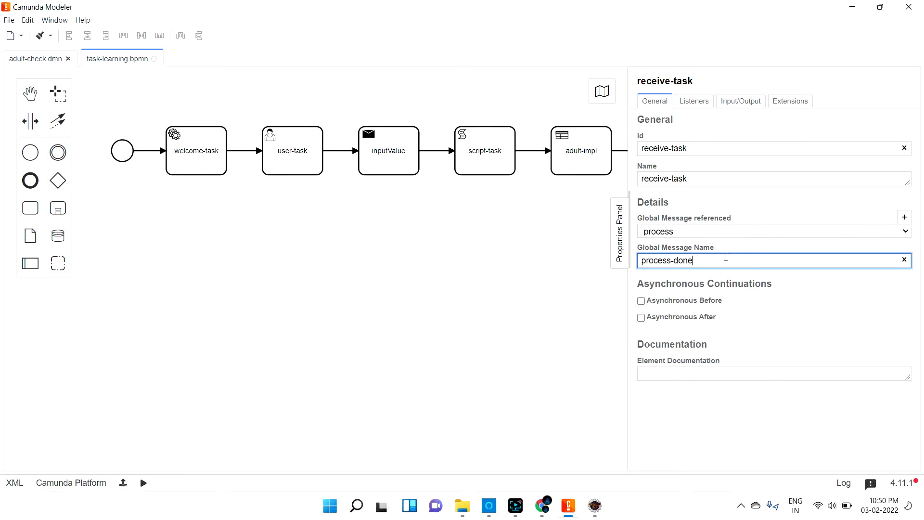
pyautogui.hotkey('ctrl', 'a')
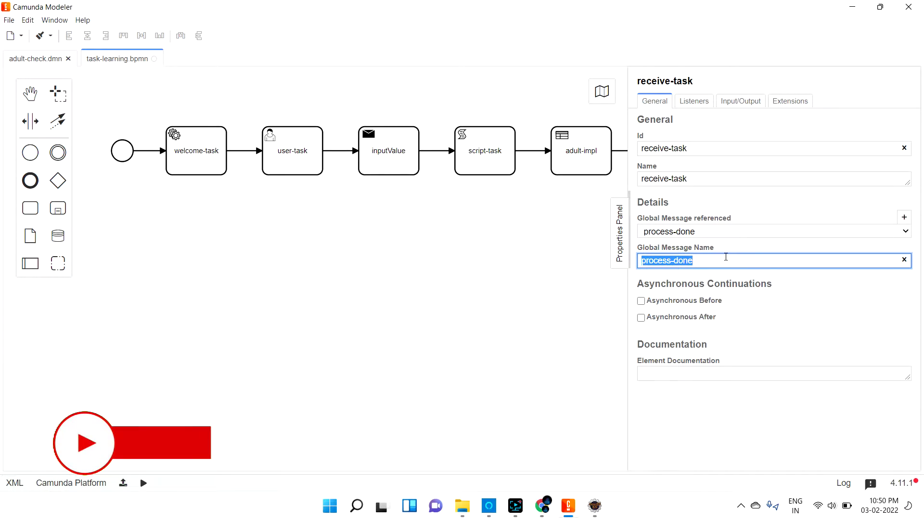
pyautogui.click(620, 226)
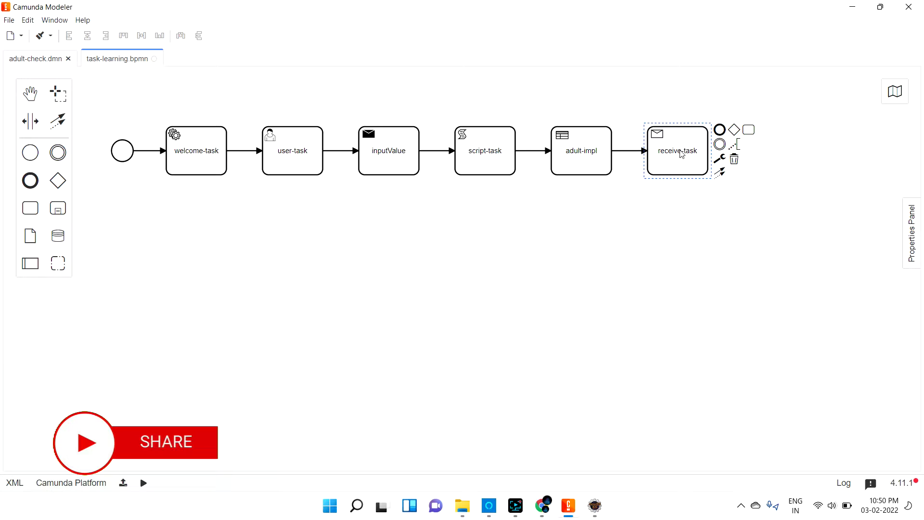
# Add an end event after receive-task and recheck receive-task's process-done message name
pyautogui.click(720, 129)
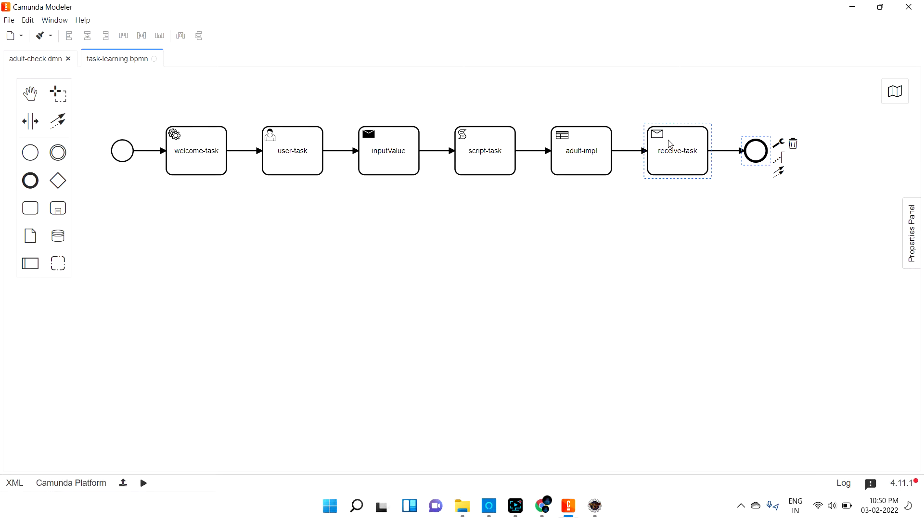
pyautogui.click(912, 232)
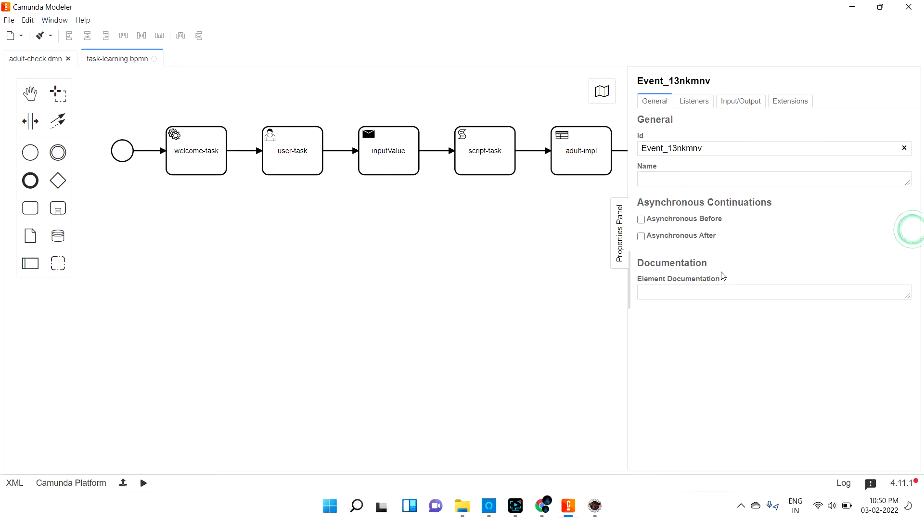
pyautogui.click(620, 235)
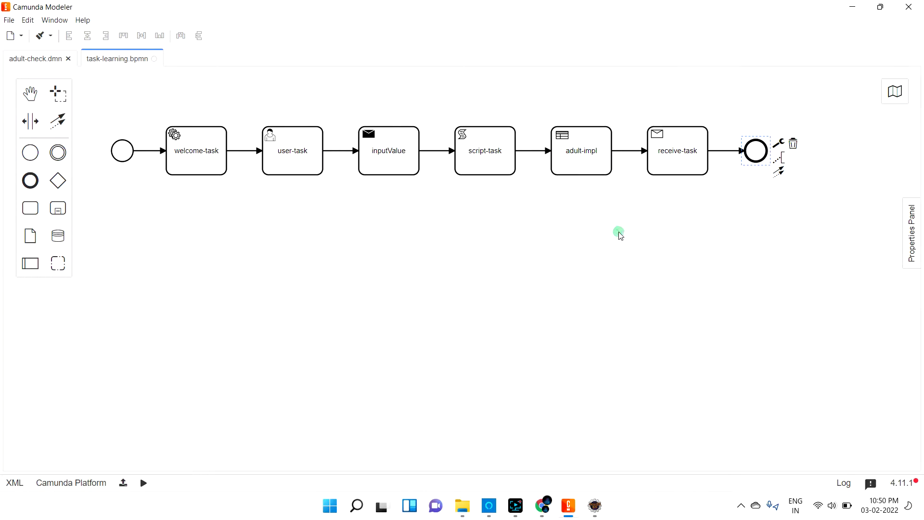
pyautogui.click(704, 146)
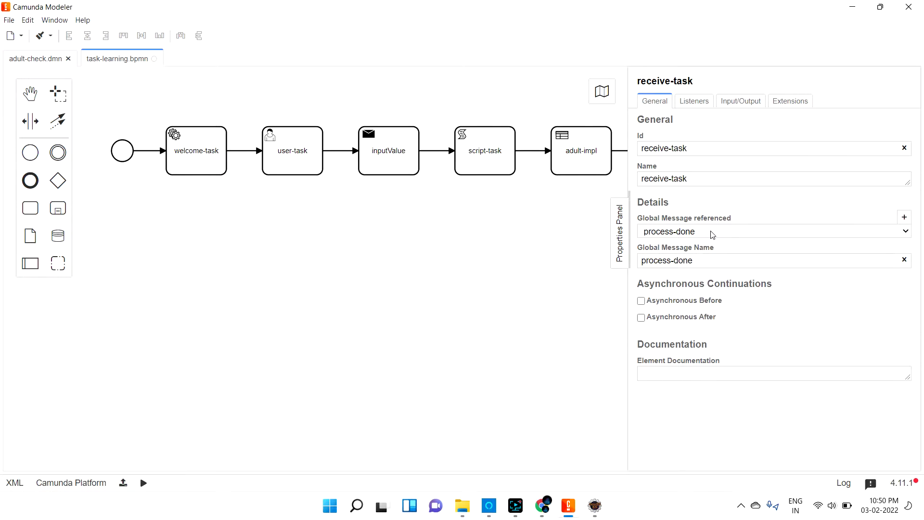
pyautogui.tripleClick(700, 261)
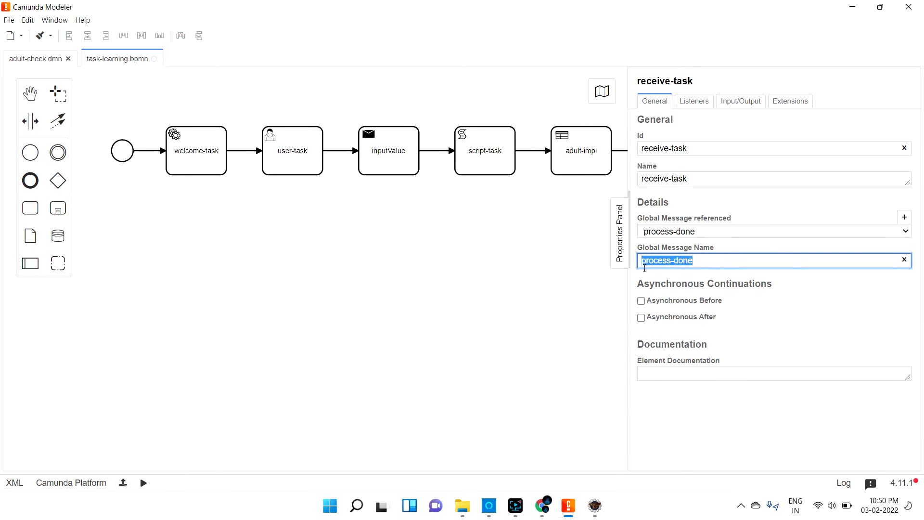
pyautogui.click(618, 236)
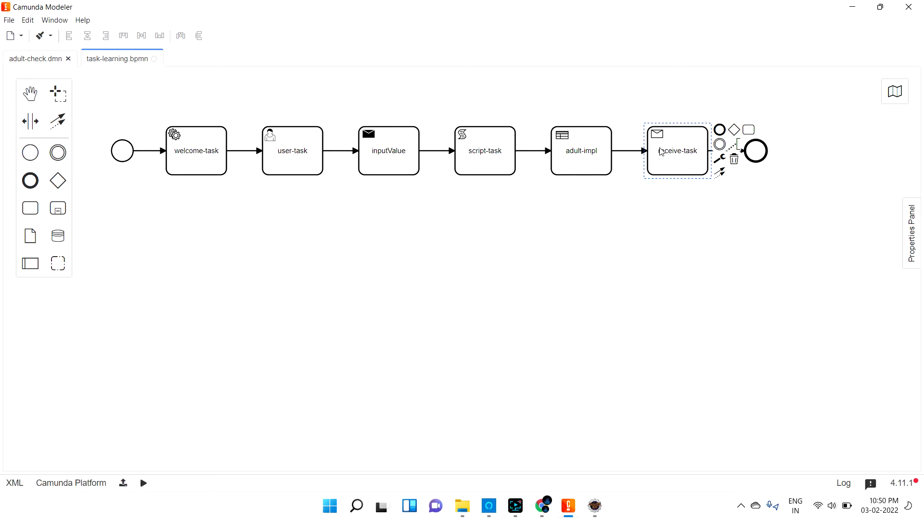
# Change receive-task's global message name from process-done to isDone
pyautogui.click(918, 236)
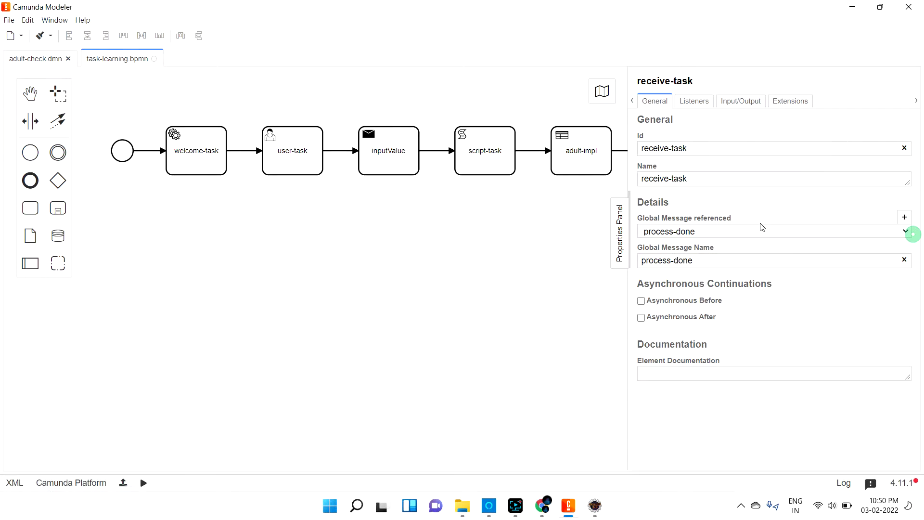
pyautogui.click(621, 235)
pyautogui.click(916, 243)
pyautogui.click(708, 262)
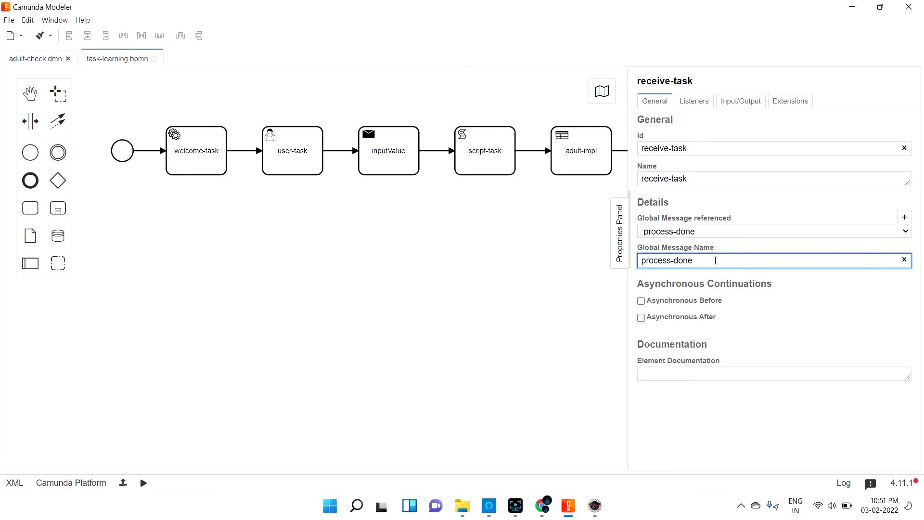
pyautogui.tripleClick(708, 262)
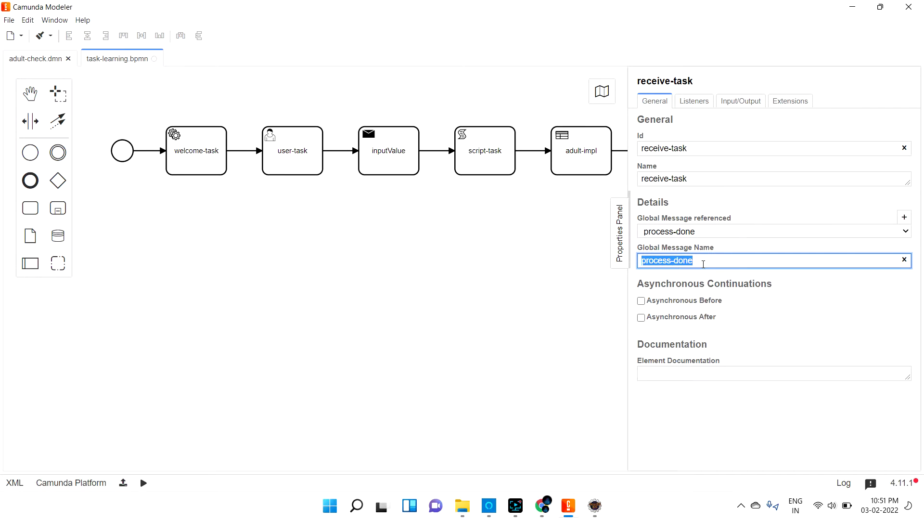
pyautogui.write('is')
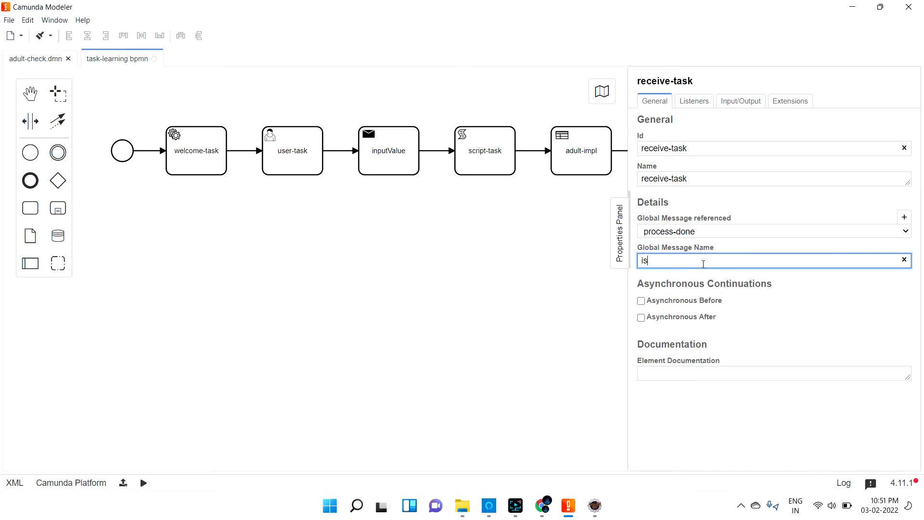
pyautogui.write('Done')
pyautogui.hotkey('ctrl', 'a')
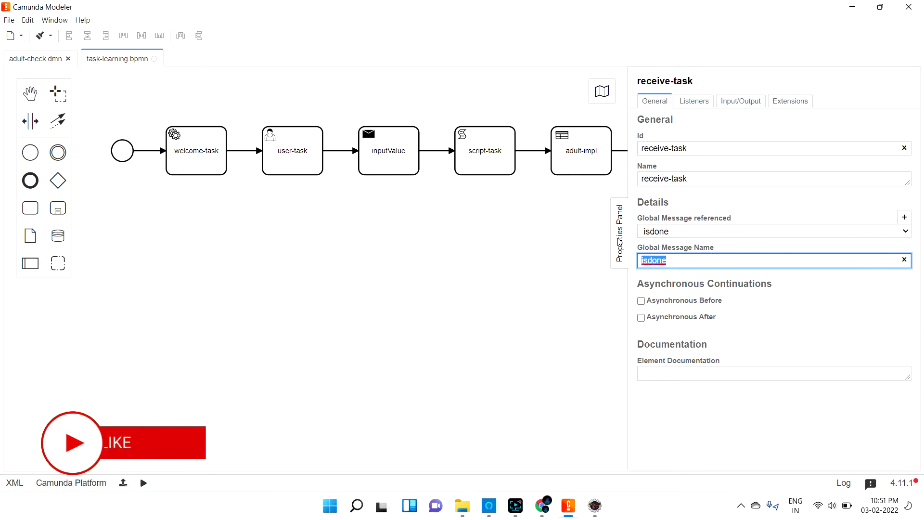
pyautogui.click(620, 240)
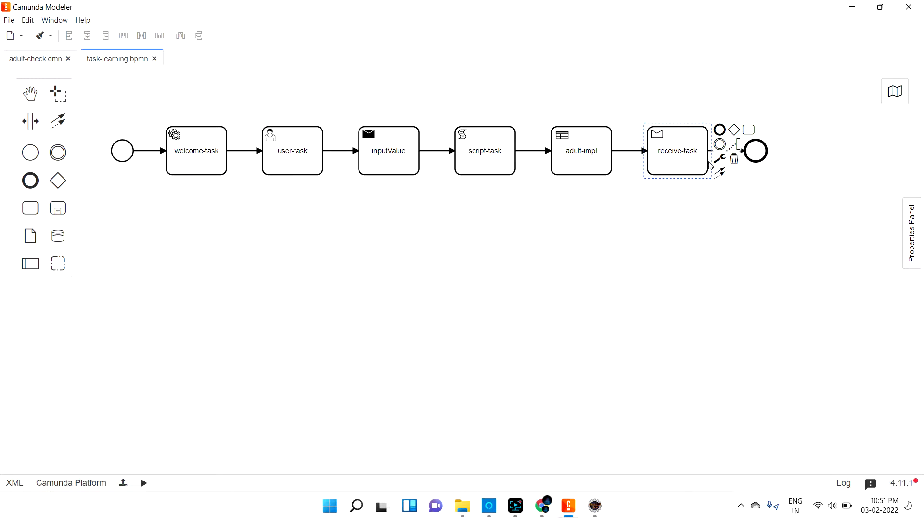
# Drag an intermediate event onto receive-task's bottom edge as a boundary event and show its type options
pyautogui.click(920, 221)
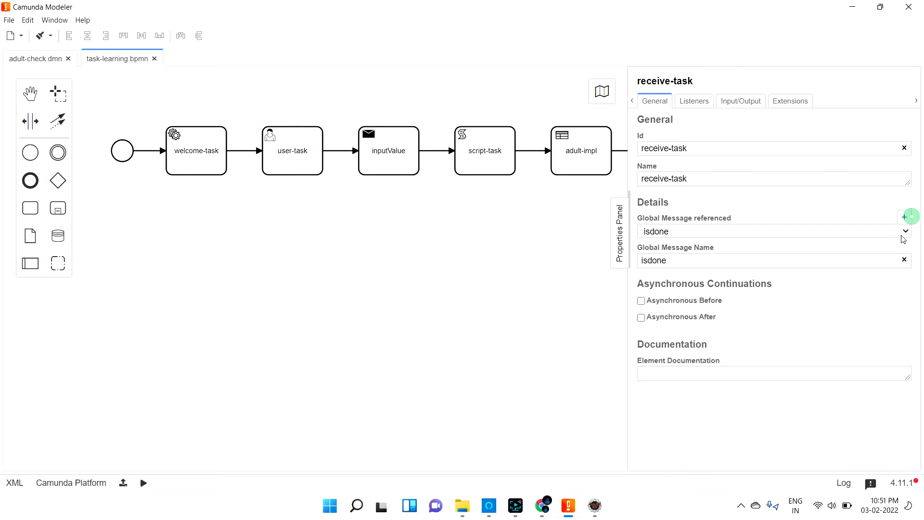
pyautogui.doubleClick(669, 260)
pyautogui.click(619, 233)
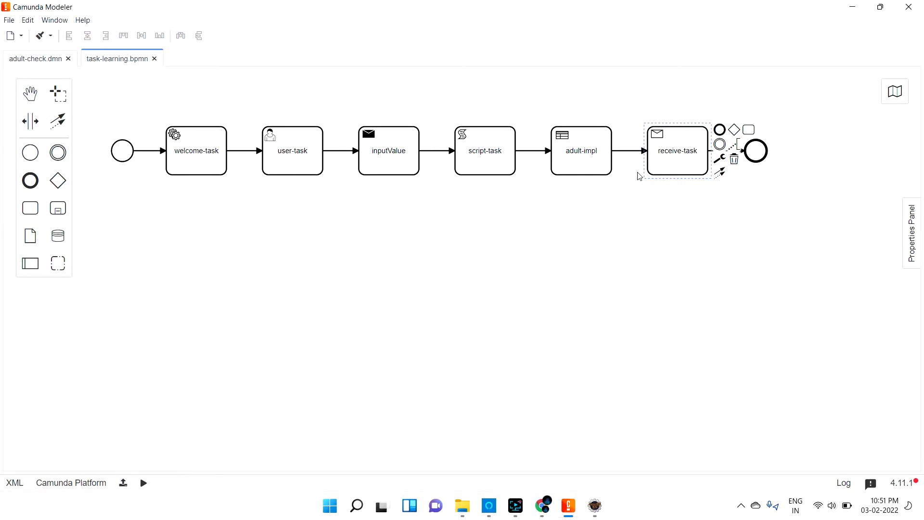
pyautogui.moveTo(721, 147); pyautogui.dragTo(672, 174)
pyautogui.click(695, 198)
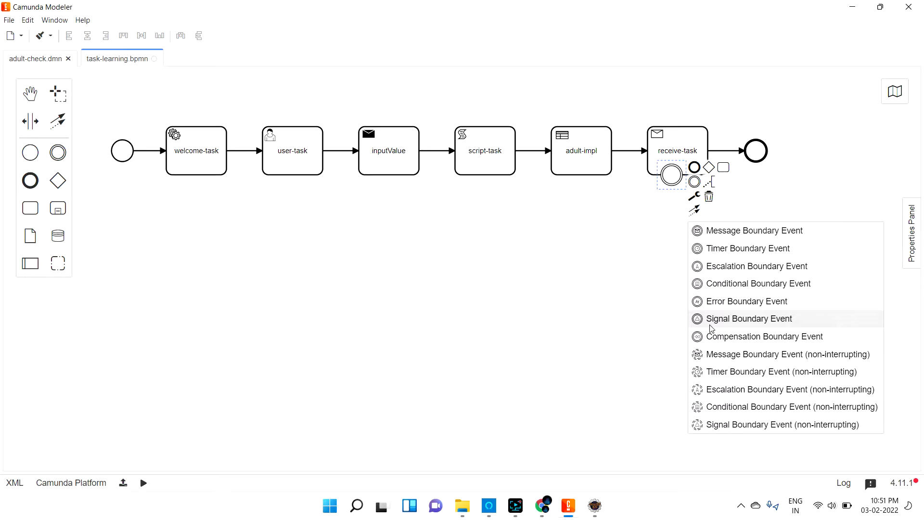
# Make the boundary event a Timer Boundary Event and connect it to a new User Task
pyautogui.click(746, 256)
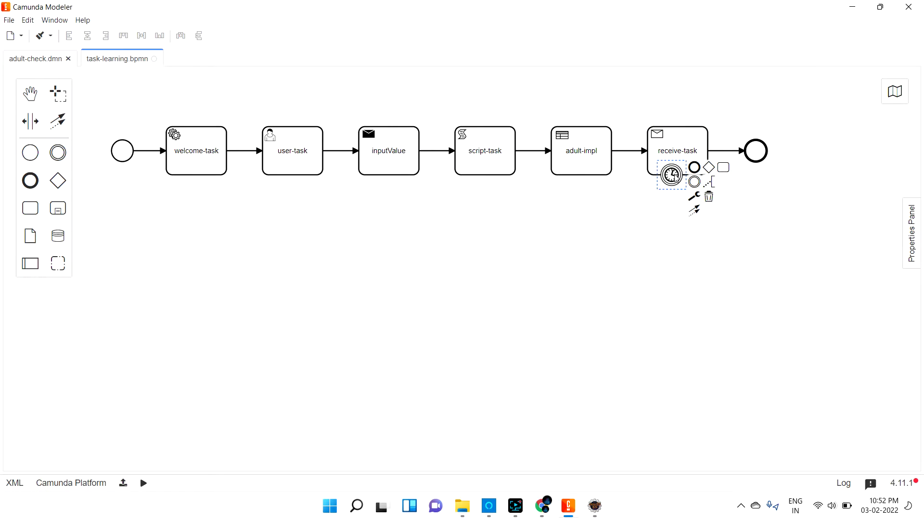
pyautogui.click(725, 170)
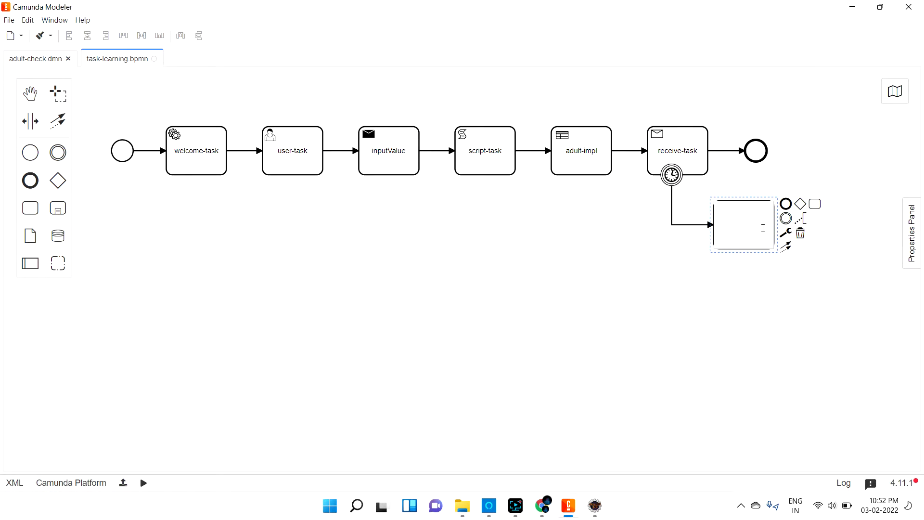
pyautogui.click(787, 234)
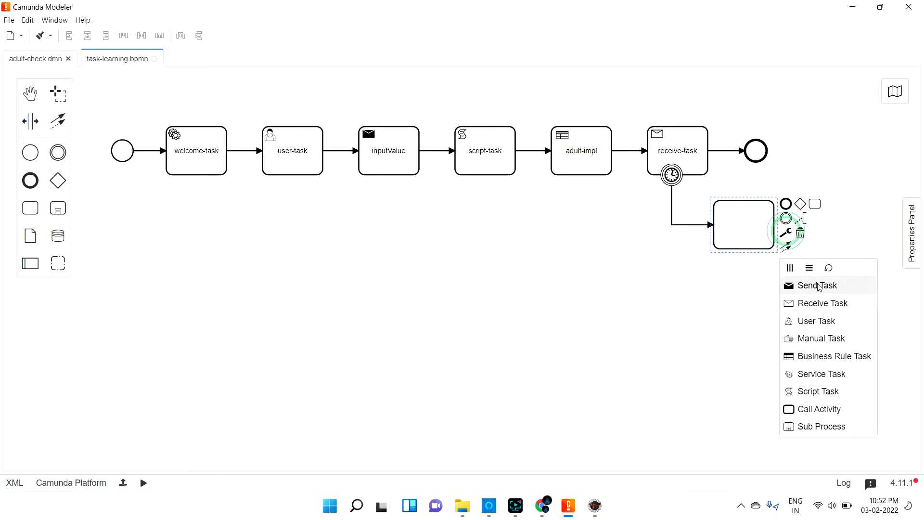
pyautogui.click(813, 322)
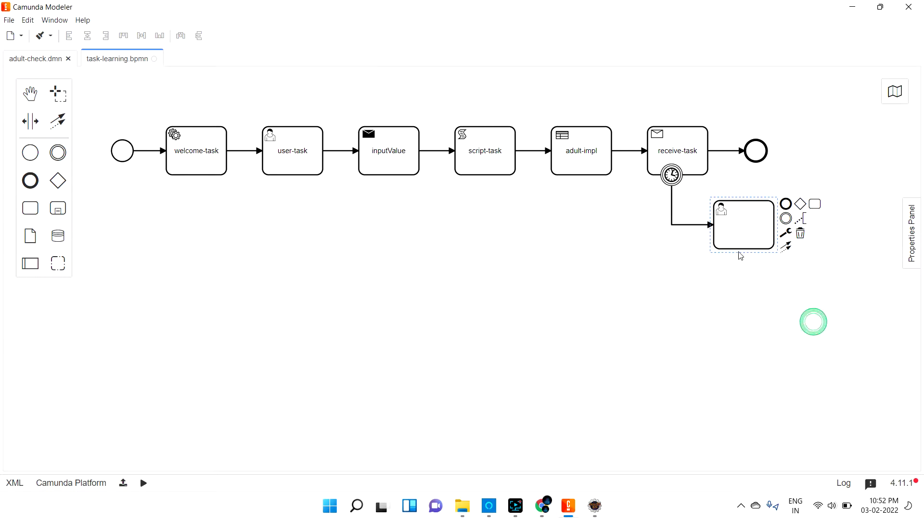
pyautogui.doubleClick(743, 226)
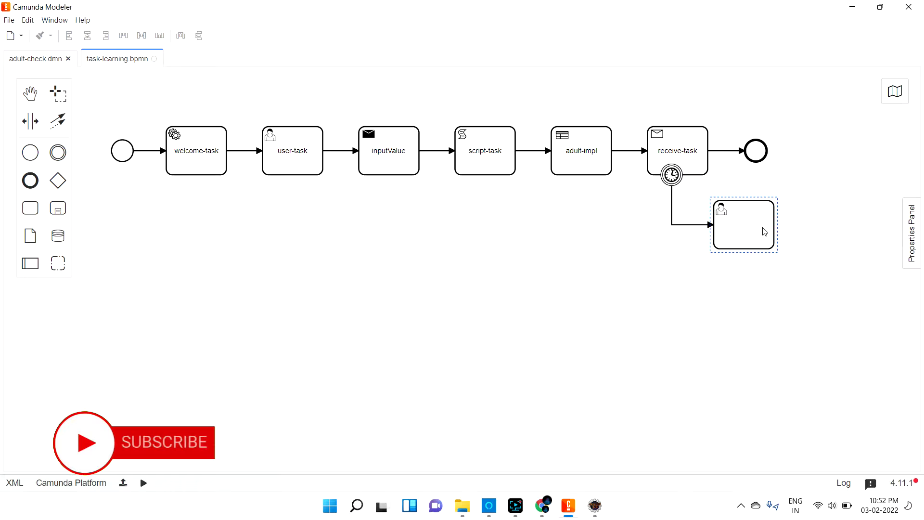
pyautogui.click(763, 232)
# Add form field isdone to the user task: type boolean, label 'Is Done ?', default false
pyautogui.click(912, 236)
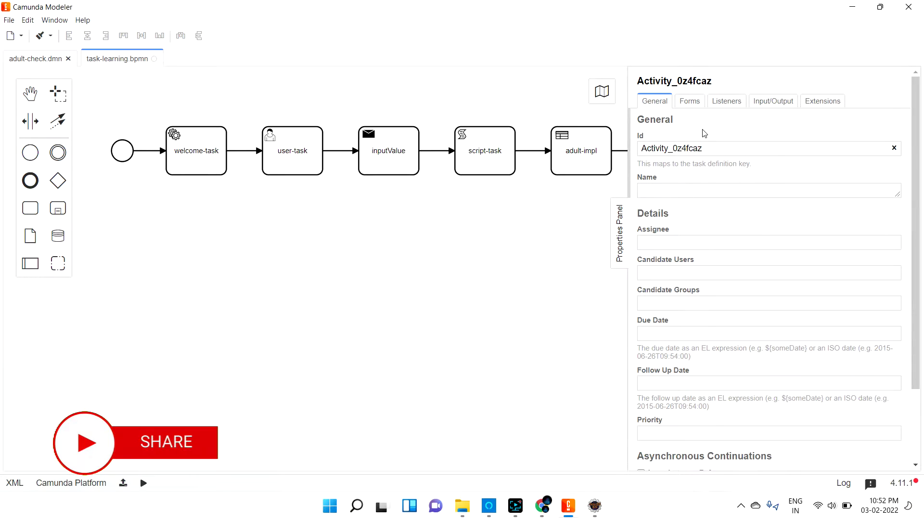
pyautogui.click(690, 102)
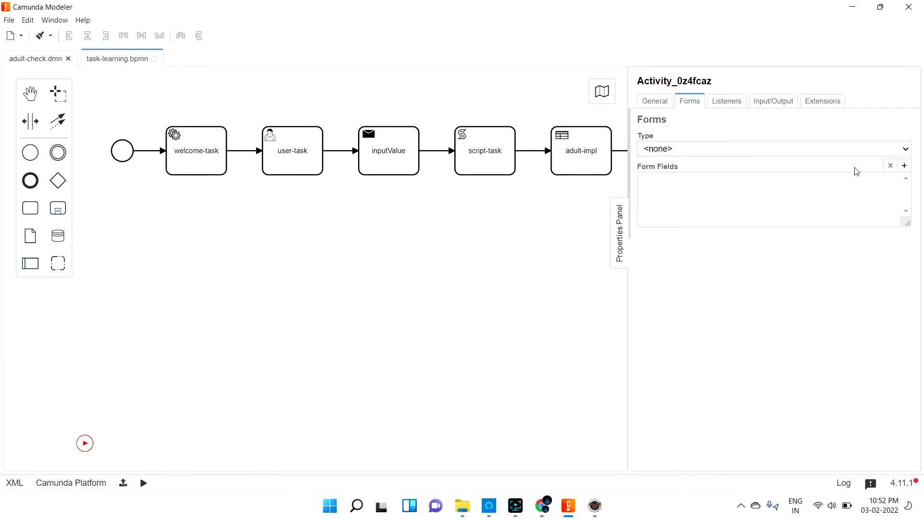
pyautogui.click(894, 165)
pyautogui.click(737, 278)
pyautogui.hotkey('ctrl', 'a')
pyautogui.write('isdone')
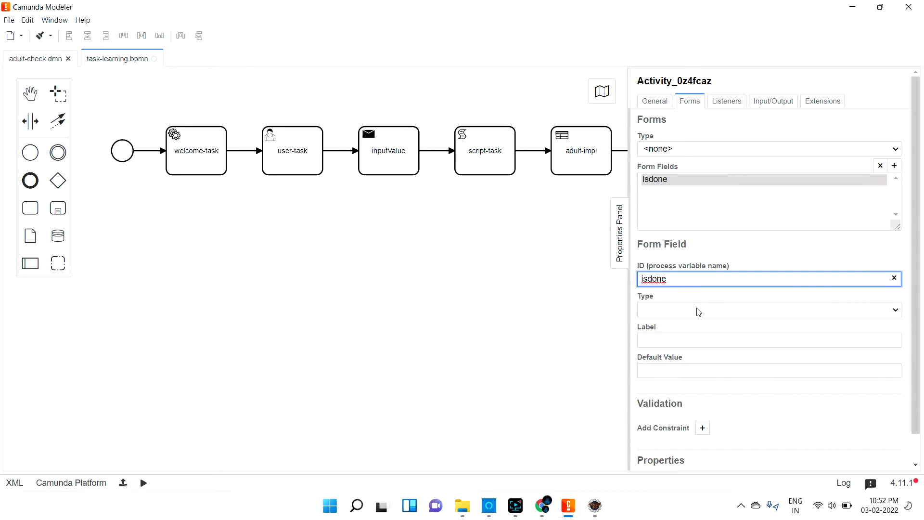
pyautogui.click(688, 309)
pyautogui.click(669, 344)
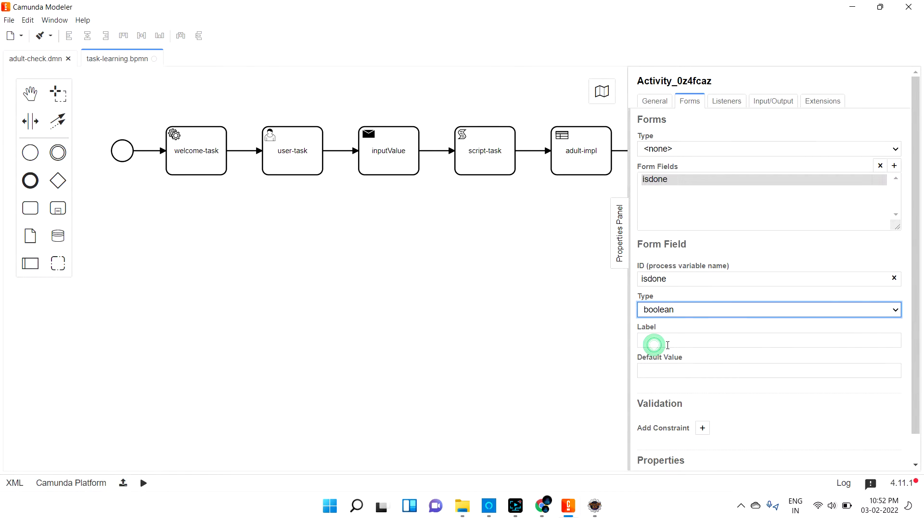
pyautogui.click(670, 341)
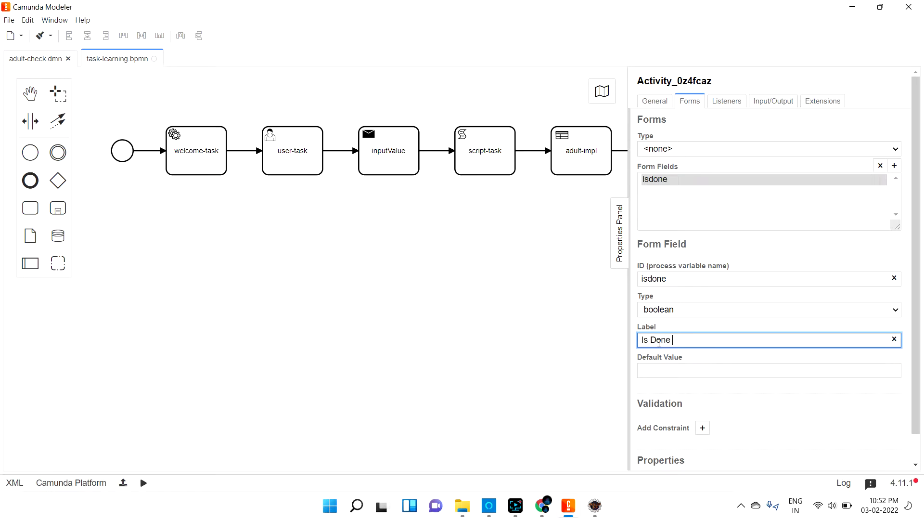
pyautogui.click(674, 376)
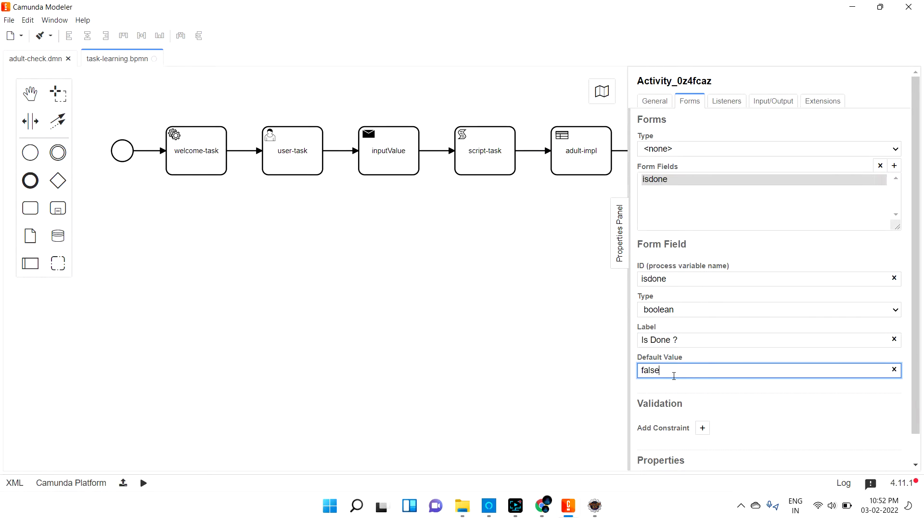
pyautogui.click(620, 235)
# Set the timer event's Id to wait-event and its Name to 'waiting for 60 second'
pyautogui.click(671, 174)
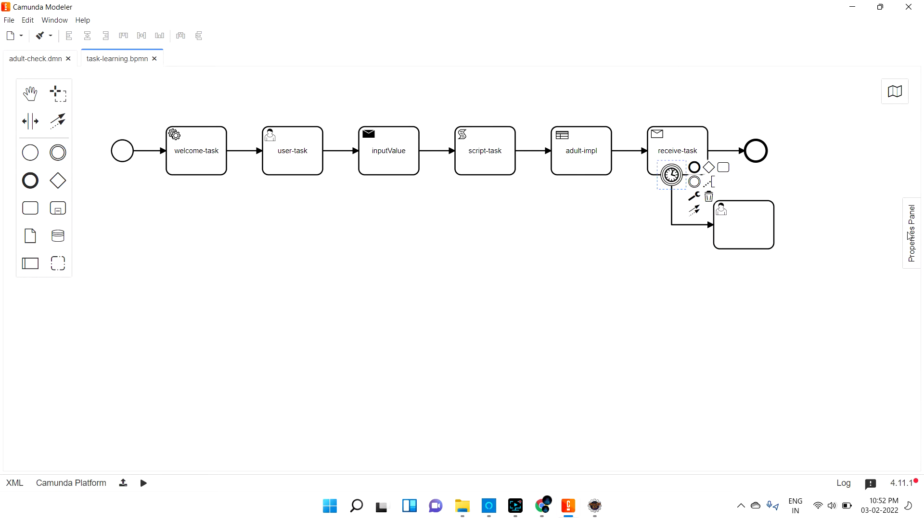
pyautogui.click(911, 232)
pyautogui.doubleClick(707, 148)
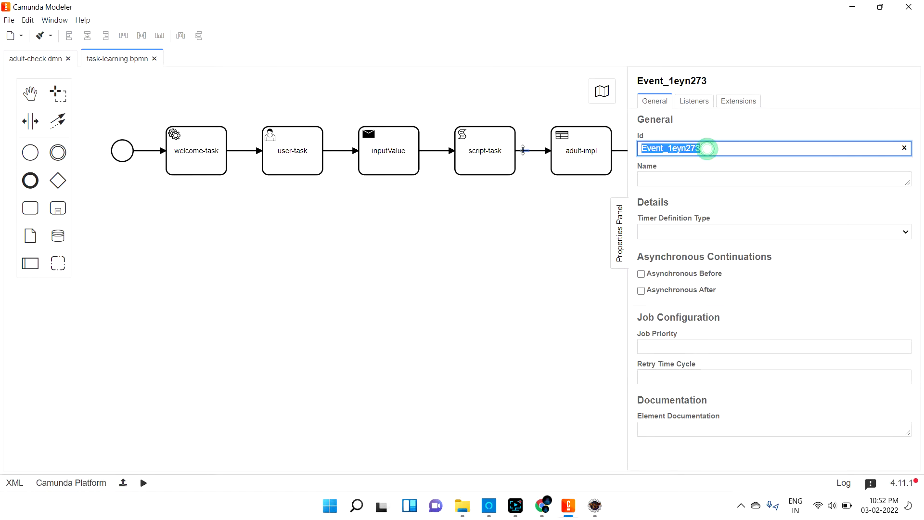
pyautogui.write('wait')
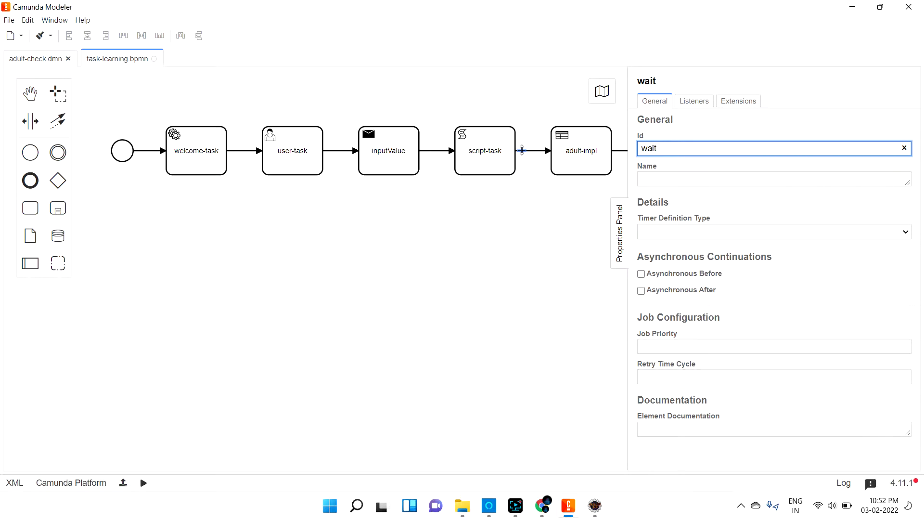
pyautogui.write('ing for 60 second')
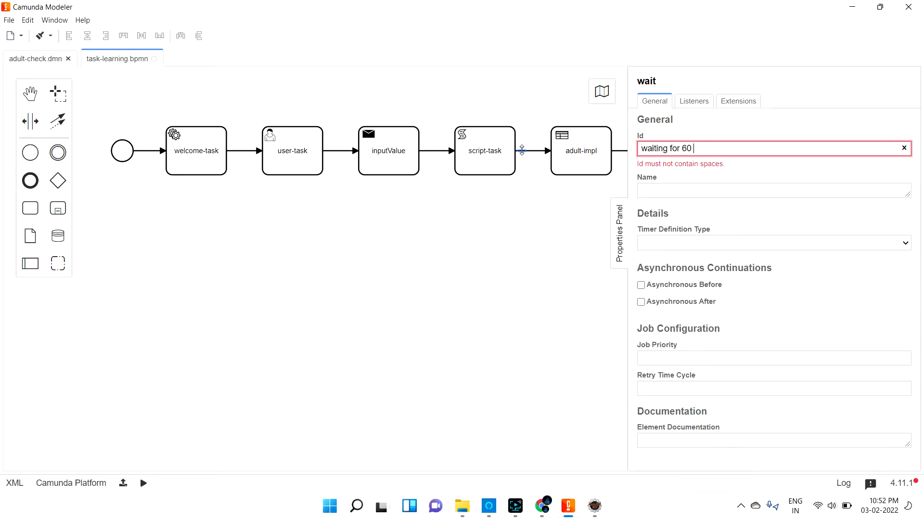
pyautogui.tripleClick(715, 151)
pyautogui.hotkey('ctrl', 'c')
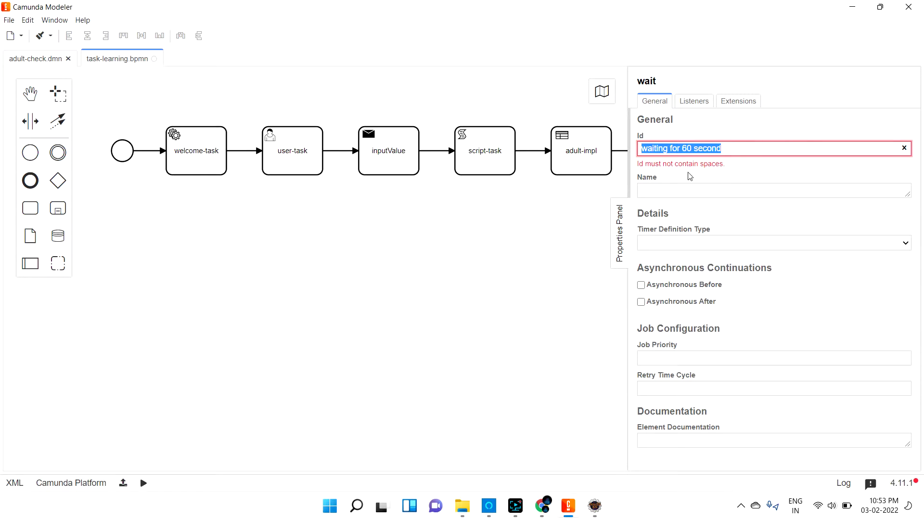
pyautogui.click(670, 189)
pyautogui.hotkey('ctrl', 'v')
pyautogui.click(697, 151)
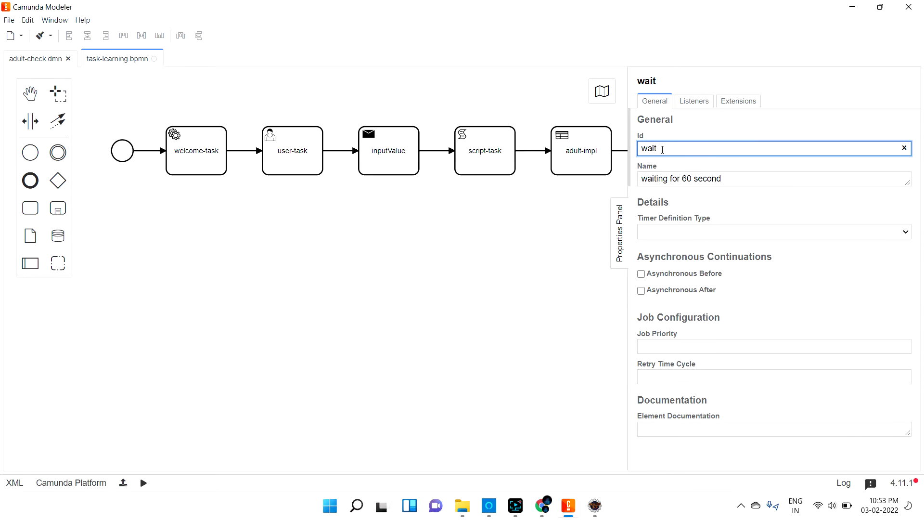
pyautogui.write('-event')
pyautogui.click(685, 233)
# Set the wait-event timer to a Duration definition of PT60S
pyautogui.click(669, 255)
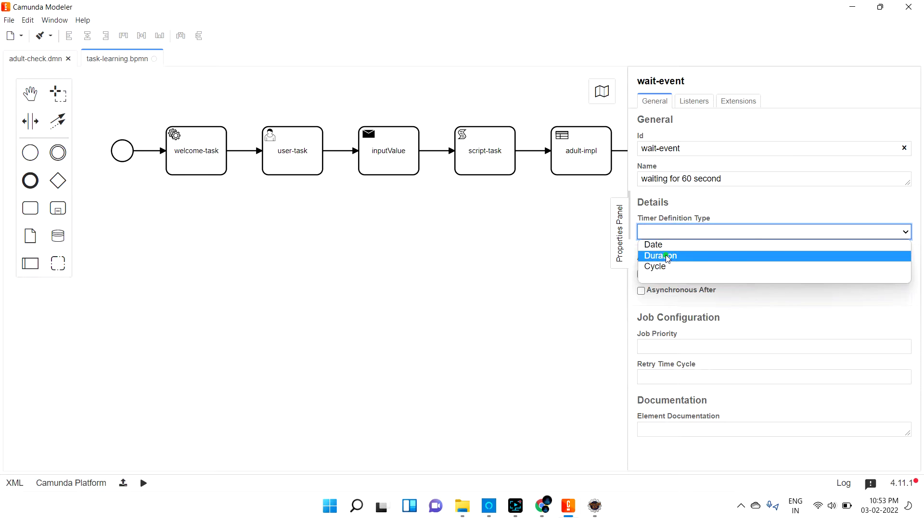
pyautogui.click(677, 263)
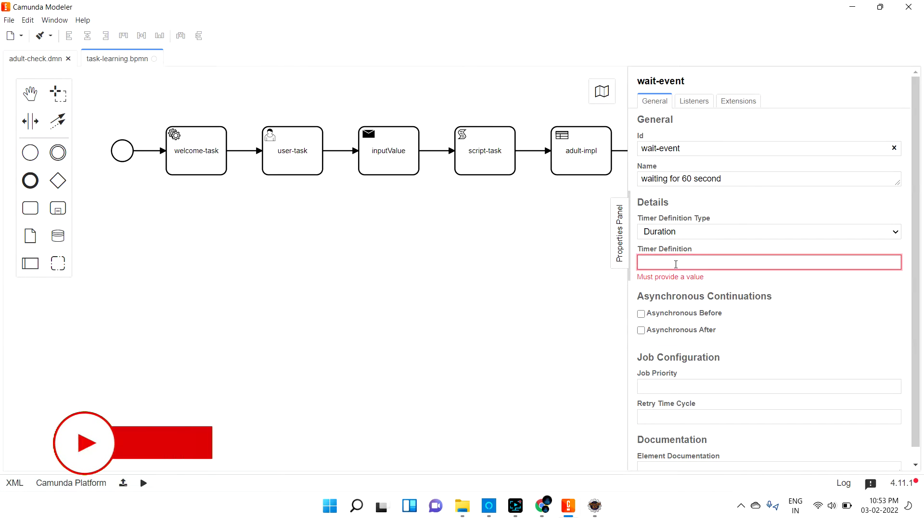
pyautogui.write('PT')
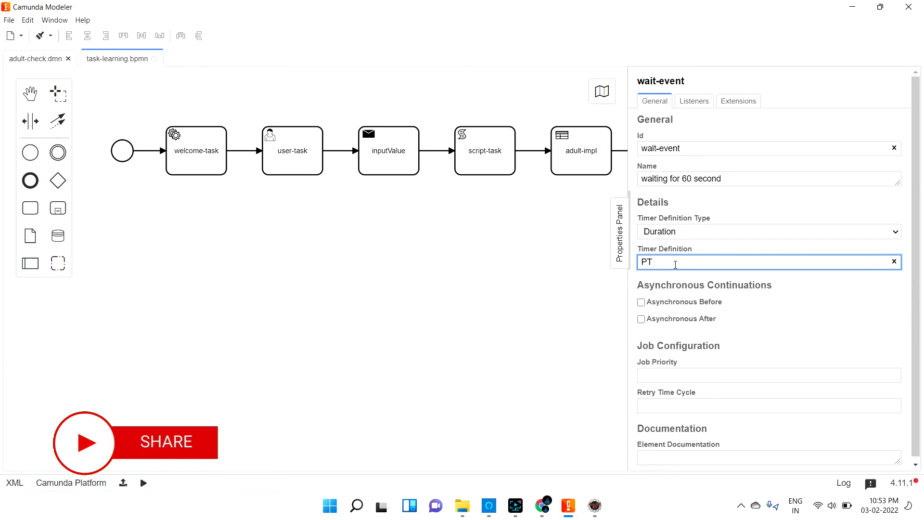
pyautogui.write('60S')
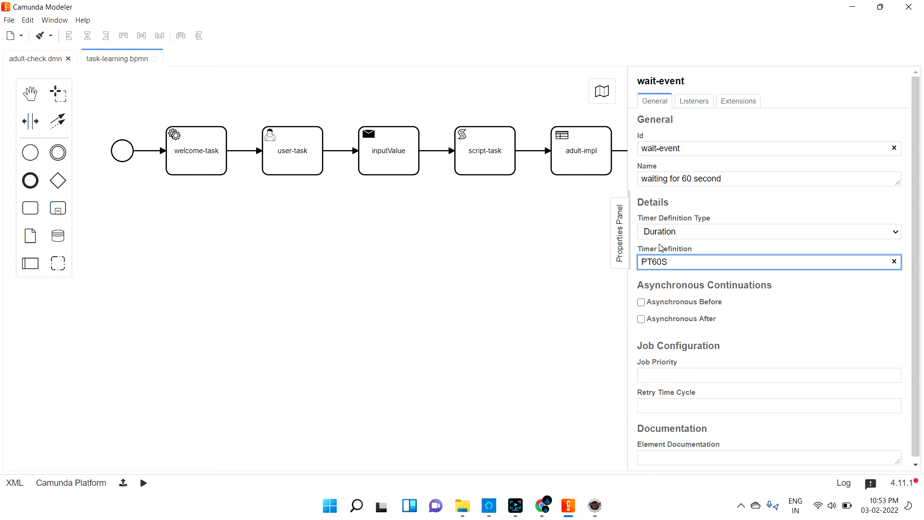
pyautogui.doubleClick(689, 262)
pyautogui.click(693, 264)
pyautogui.click(618, 239)
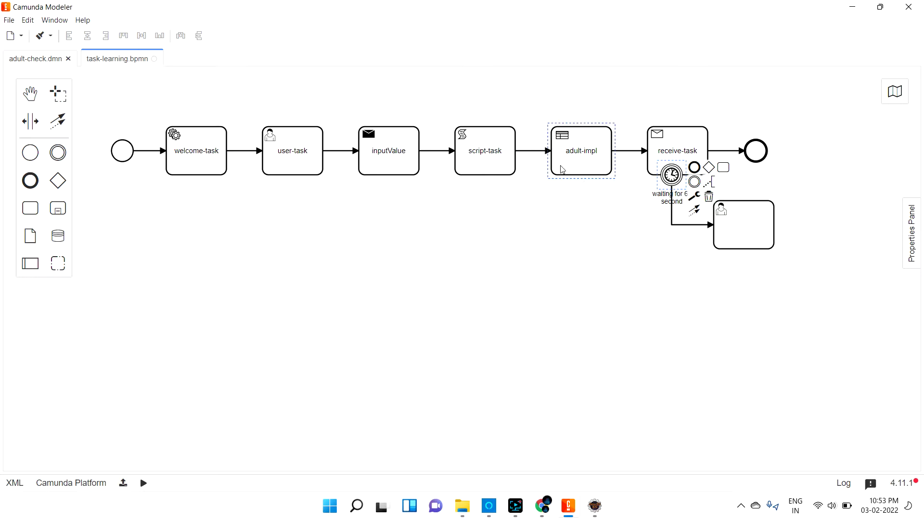
# Drag the 'waiting for 60 second' label left of the connection, then inspect the new user task
pyautogui.click(580, 151)
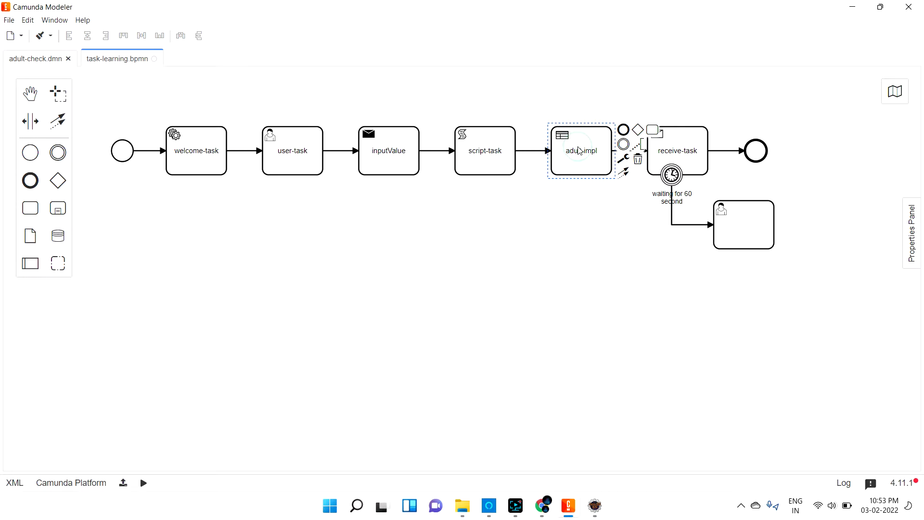
pyautogui.click(678, 145)
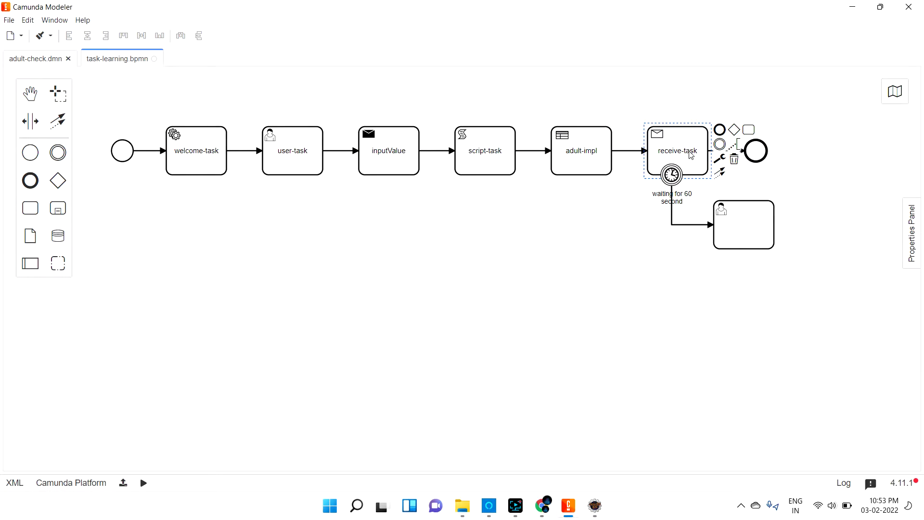
pyautogui.moveTo(660, 195); pyautogui.dragTo(635, 197)
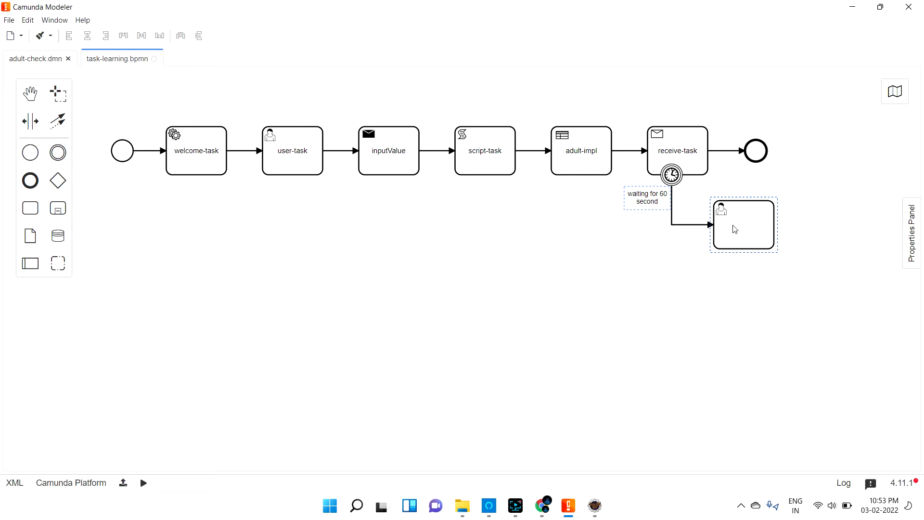
pyautogui.click(912, 231)
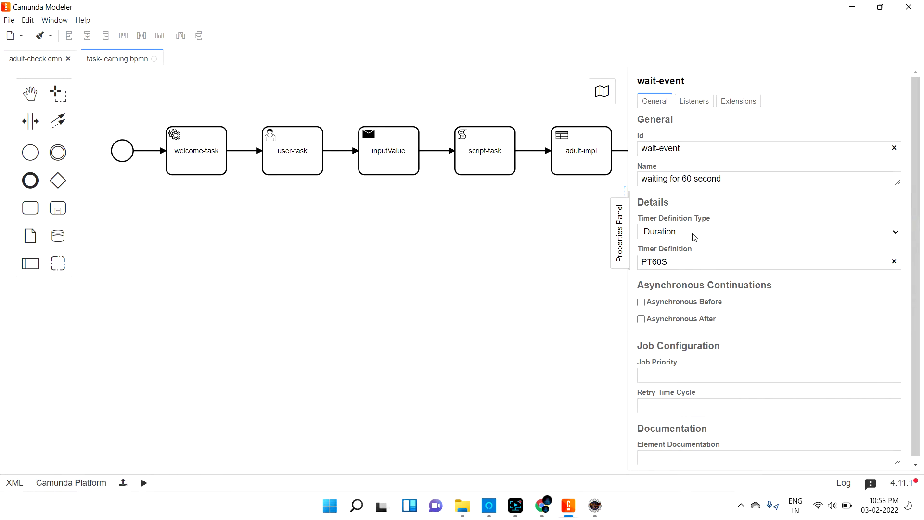
pyautogui.click(620, 230)
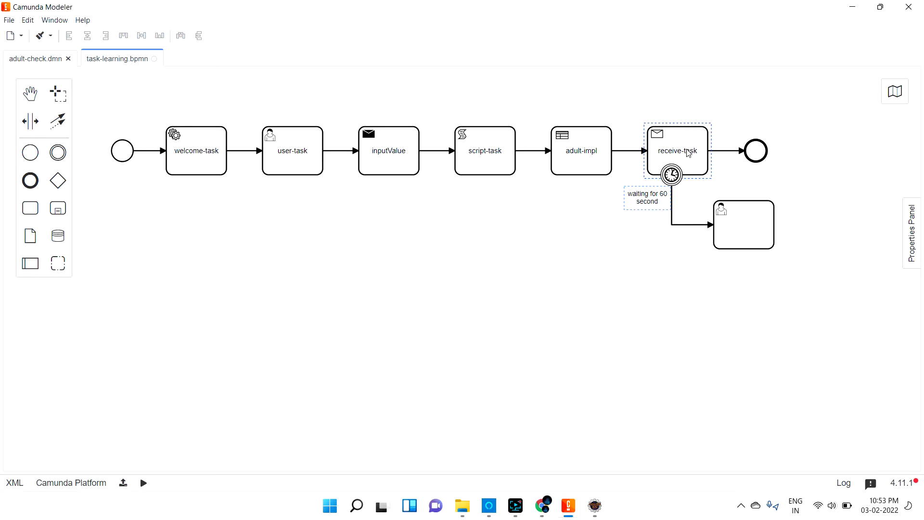
pyautogui.click(747, 229)
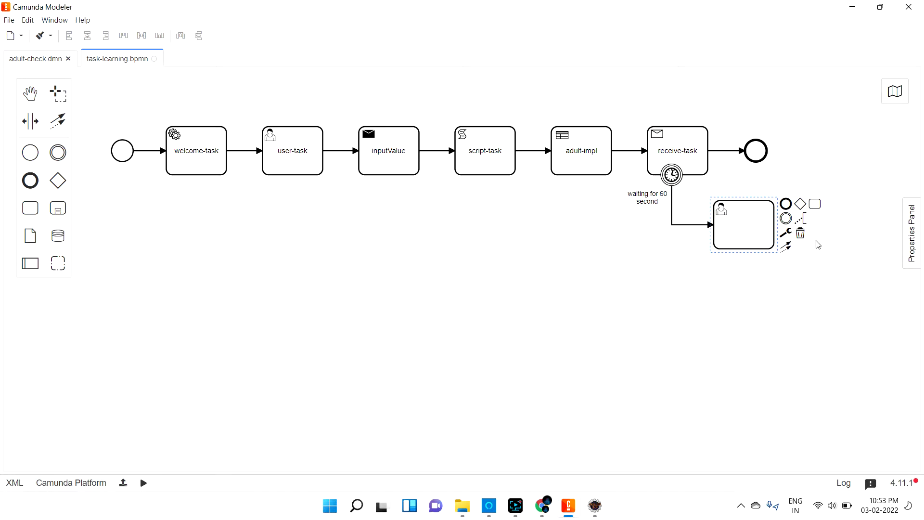
pyautogui.click(786, 233)
# Give the user task the Id user-task1 and the name 'user task 1', then save the diagram
pyautogui.click(912, 233)
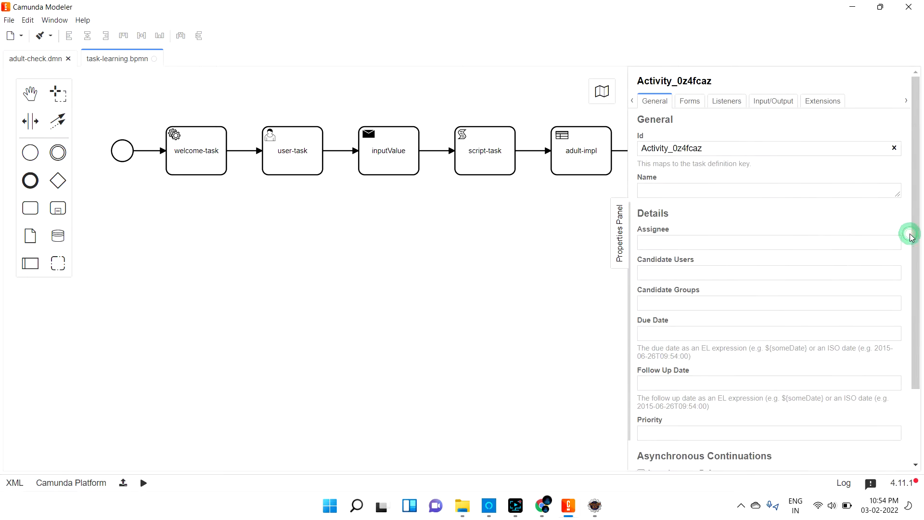
pyautogui.click(690, 101)
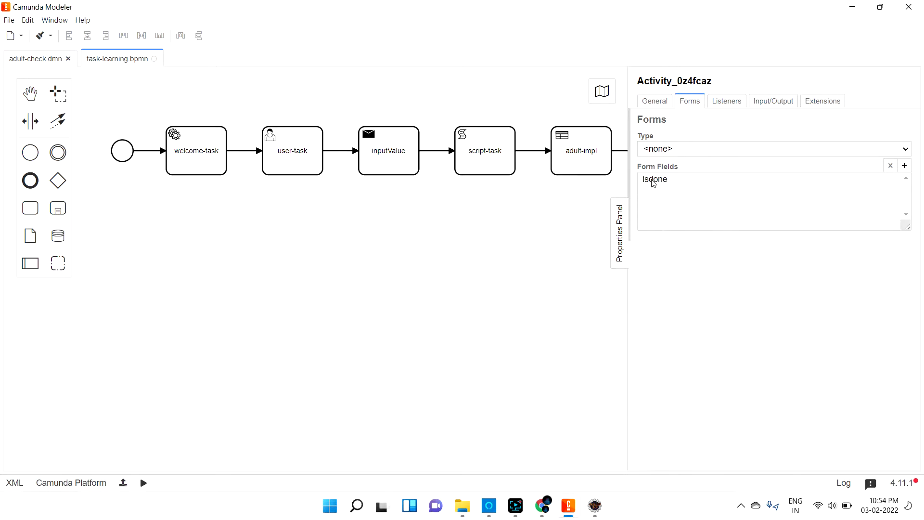
pyautogui.moveTo(724, 152); pyautogui.dragTo(618, 148)
pyautogui.write('user-task1')
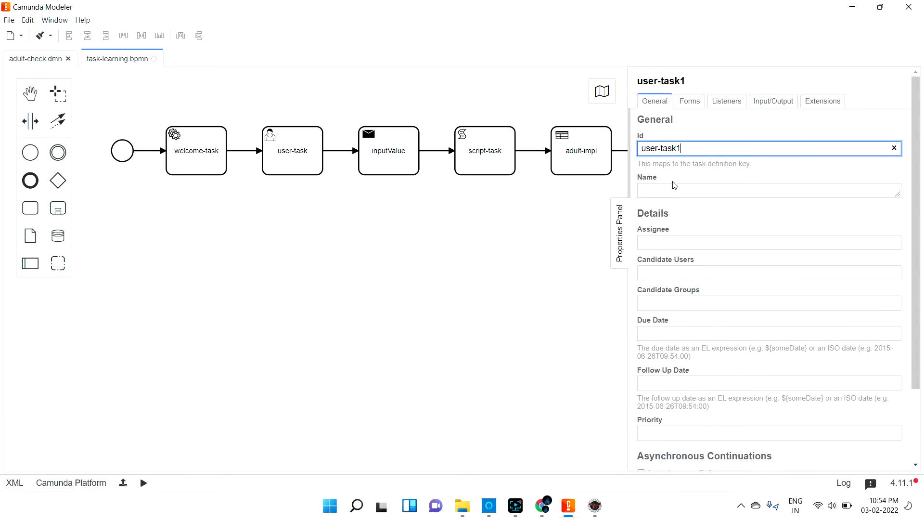
pyautogui.click(674, 189)
pyautogui.write('user task 1')
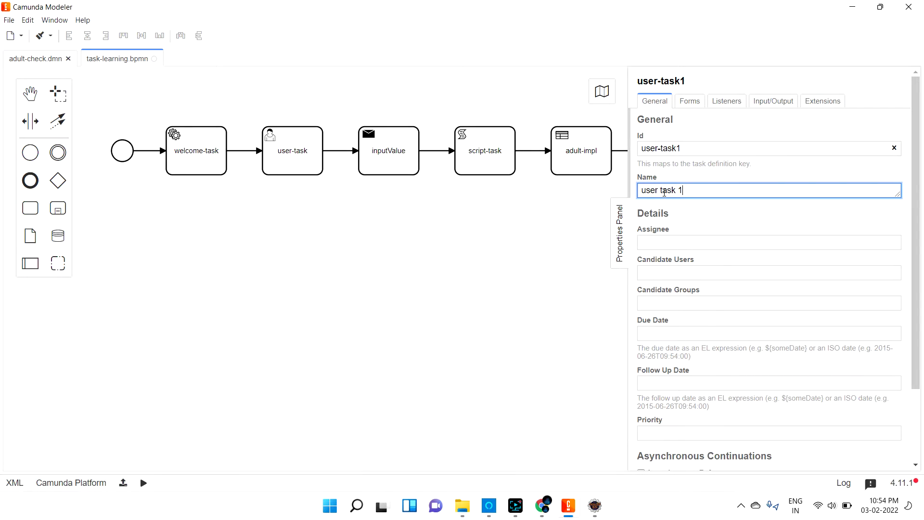
pyautogui.hotkey('ctrl', 's')
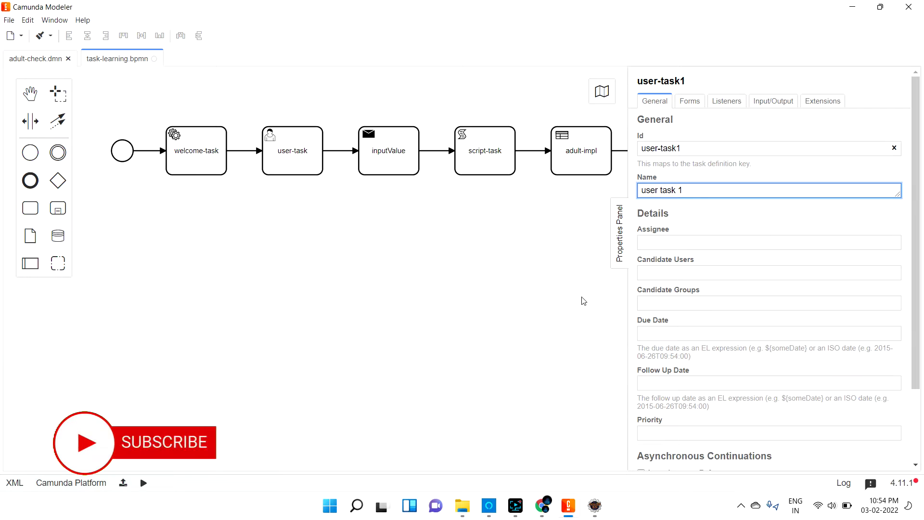
pyautogui.click(619, 232)
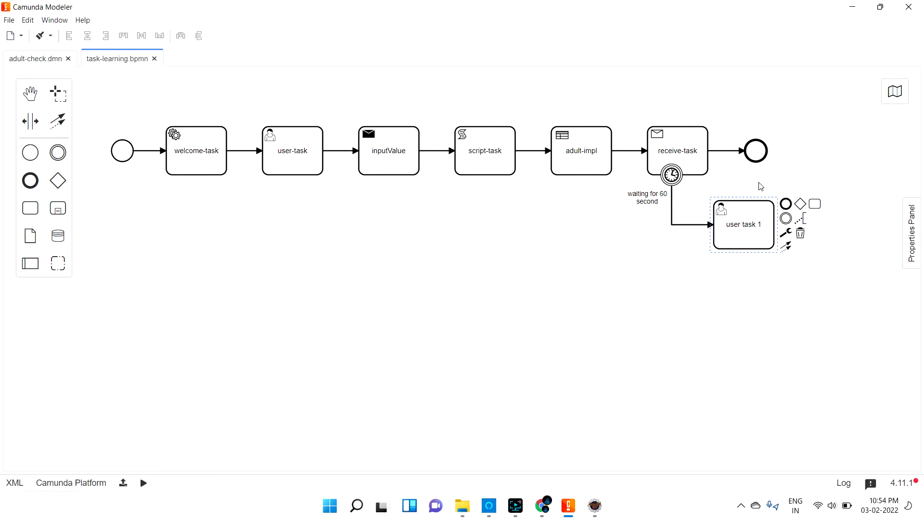
# Run the leave-worflow-engine project with the Application (1) launch configuration in Eclipse
pyautogui.click(595, 506)
pyautogui.click(36, 60)
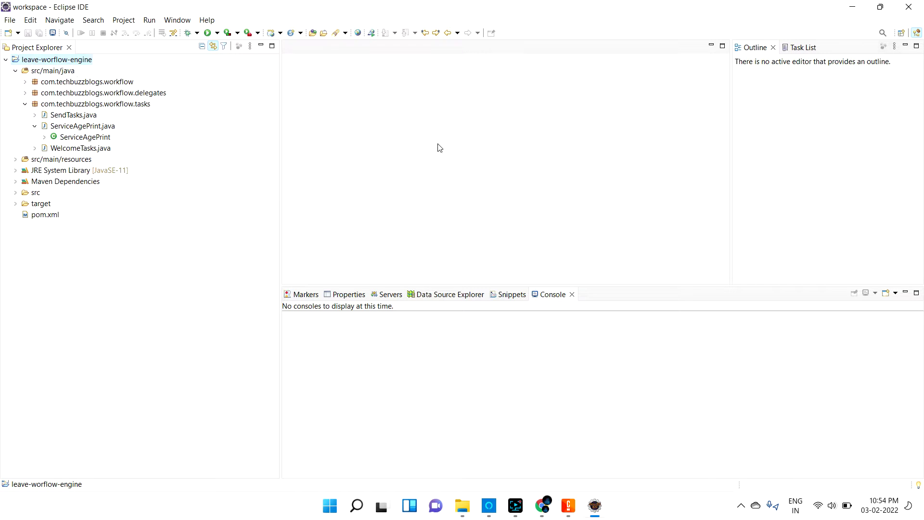
pyautogui.click(218, 32)
pyautogui.click(226, 46)
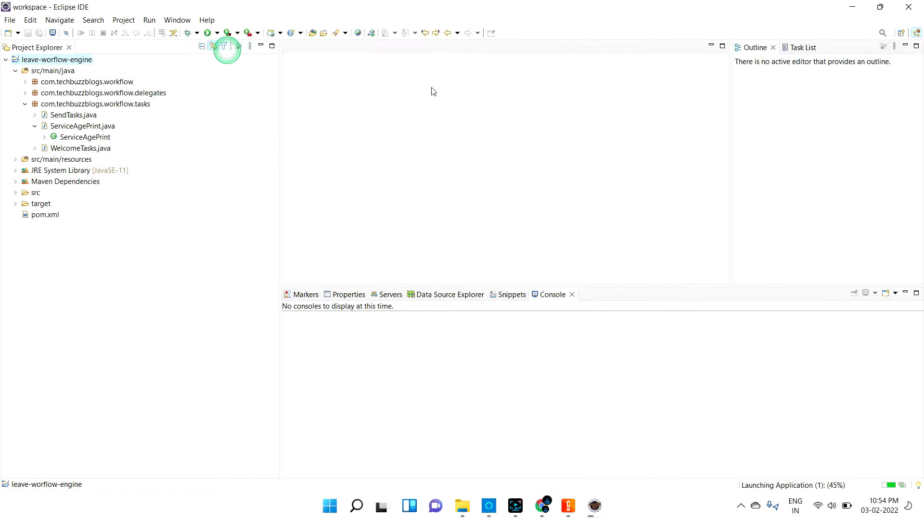
pyautogui.click(570, 504)
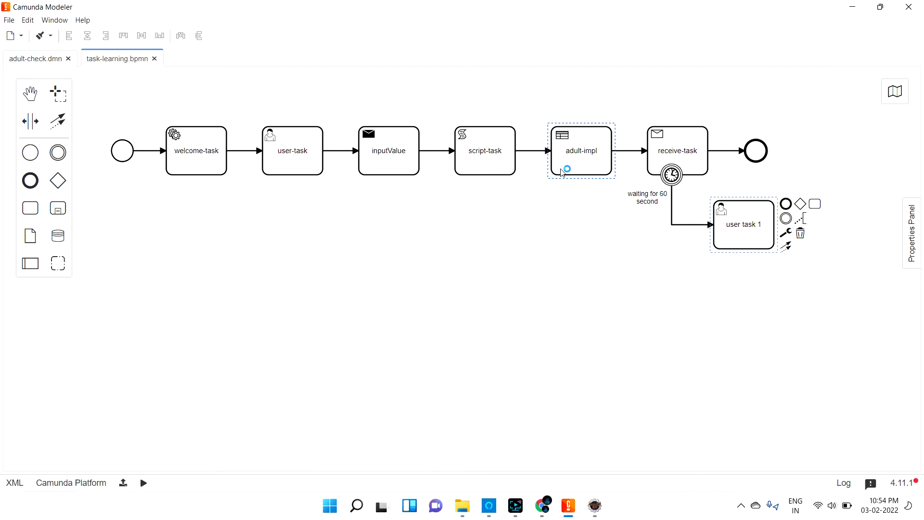
# Inspect receive-task's properties to confirm its global message is isdone
pyautogui.click(665, 142)
pyautogui.click(910, 224)
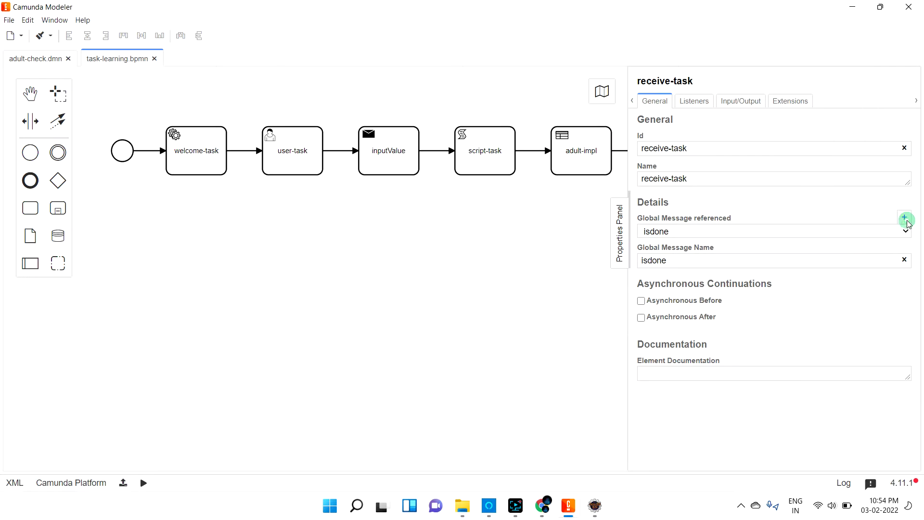
pyautogui.doubleClick(678, 262)
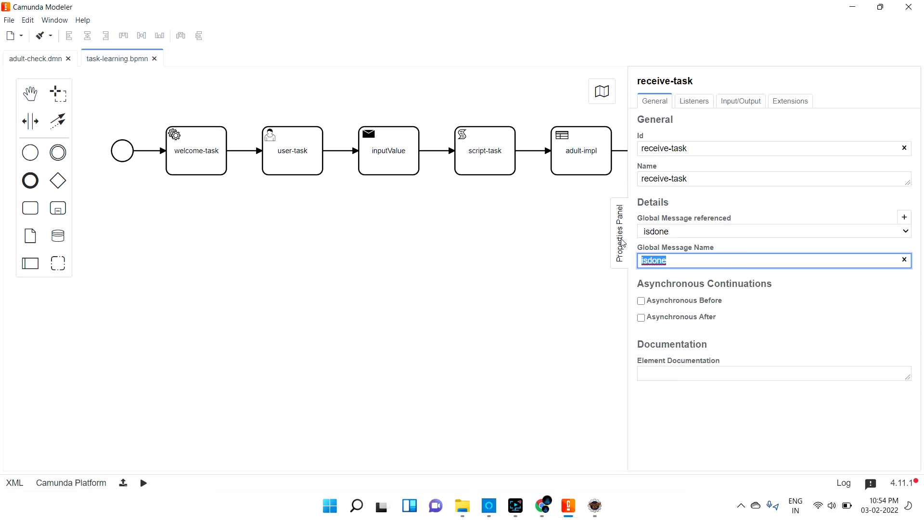
pyautogui.click(621, 240)
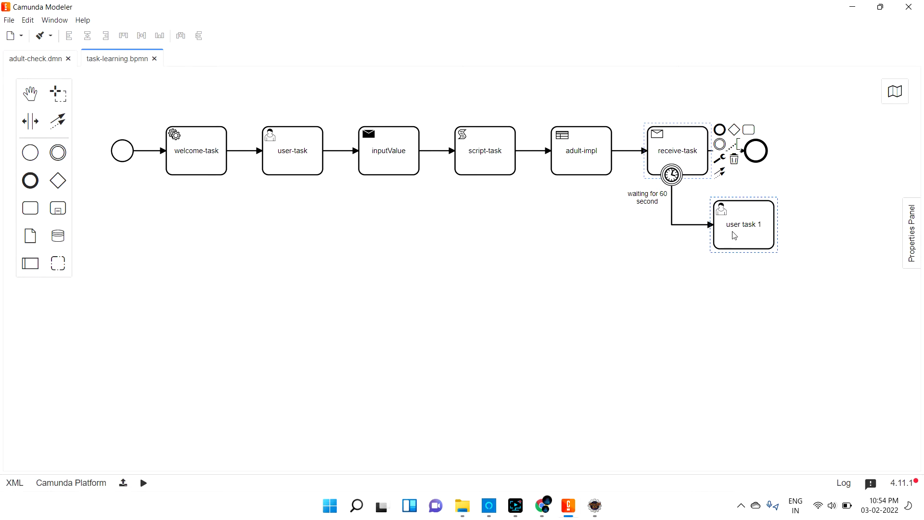
# Review user task 1's form fields, then check Eclipse's console for the started engine
pyautogui.click(758, 229)
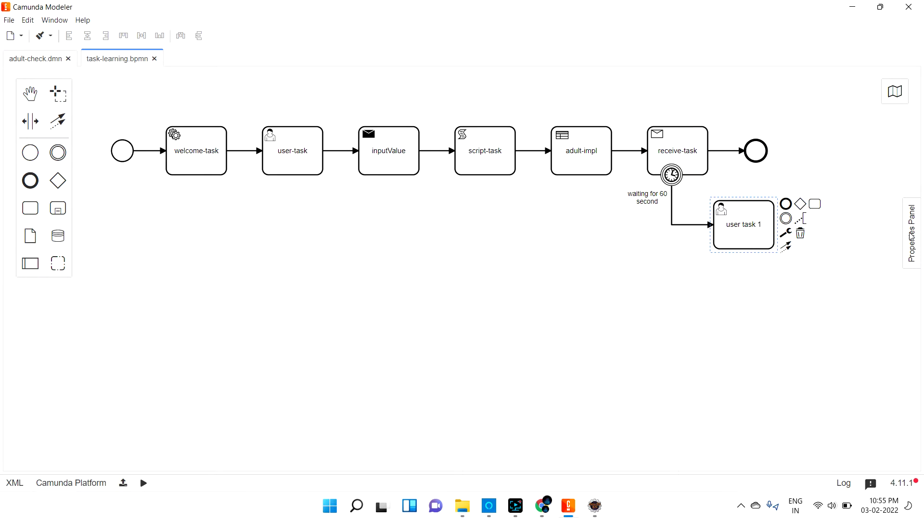
pyautogui.click(912, 235)
pyautogui.click(688, 102)
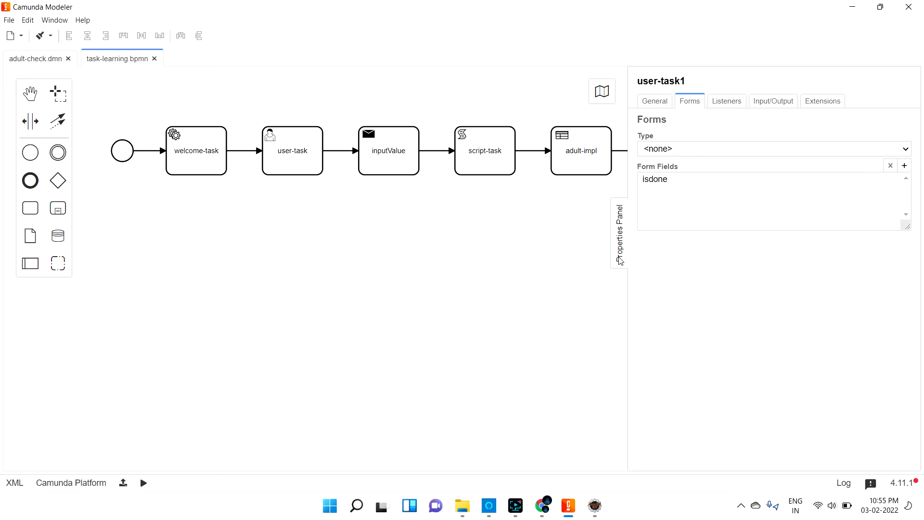
pyautogui.click(620, 261)
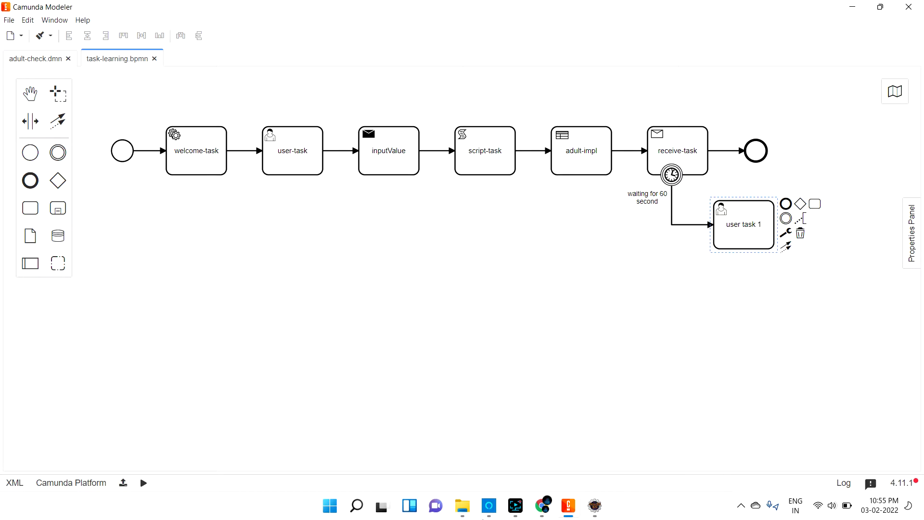
pyautogui.click(595, 505)
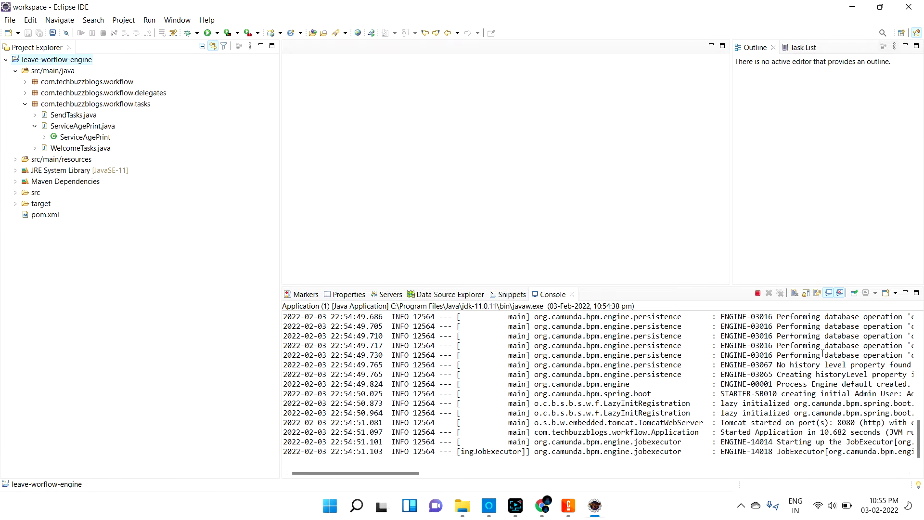
# Clear the Eclipse console and load localhost:8080 in the browser
pyautogui.click(795, 293)
pyautogui.click(543, 506)
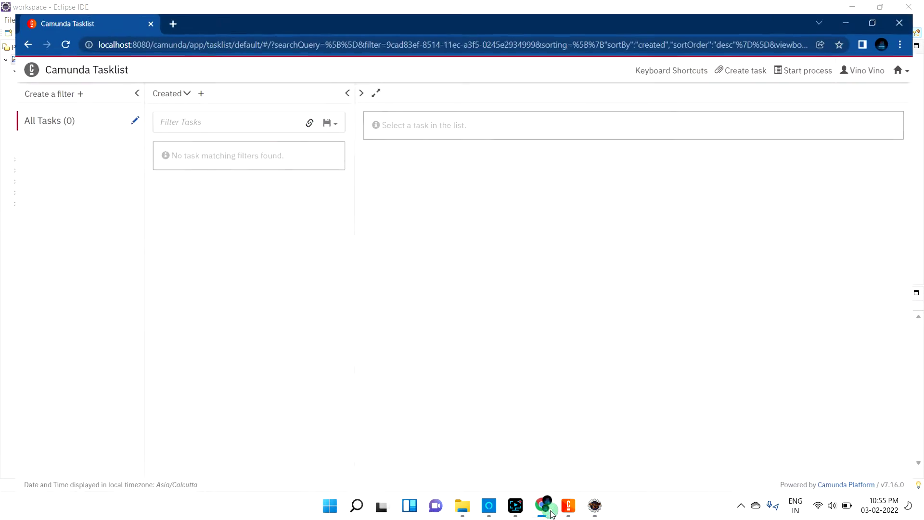
pyautogui.click(182, 31)
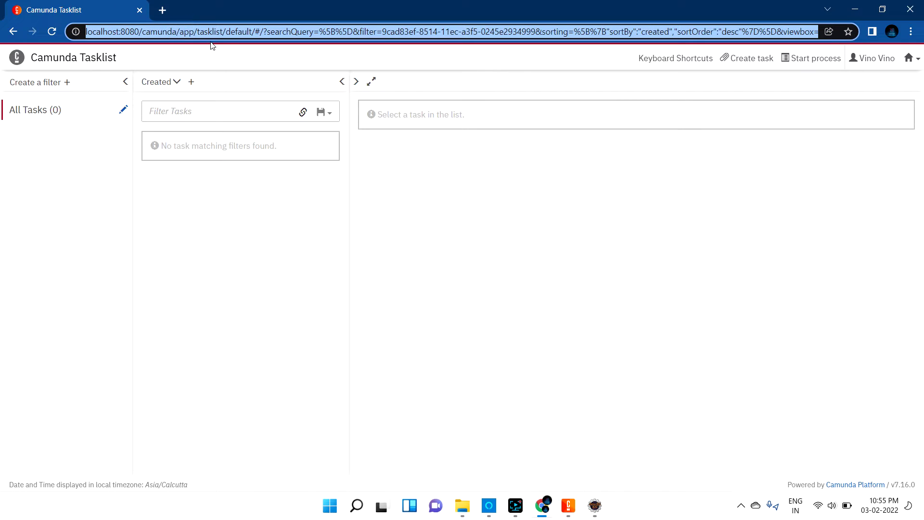
pyautogui.write('localhost:8080')
pyautogui.press('Return')
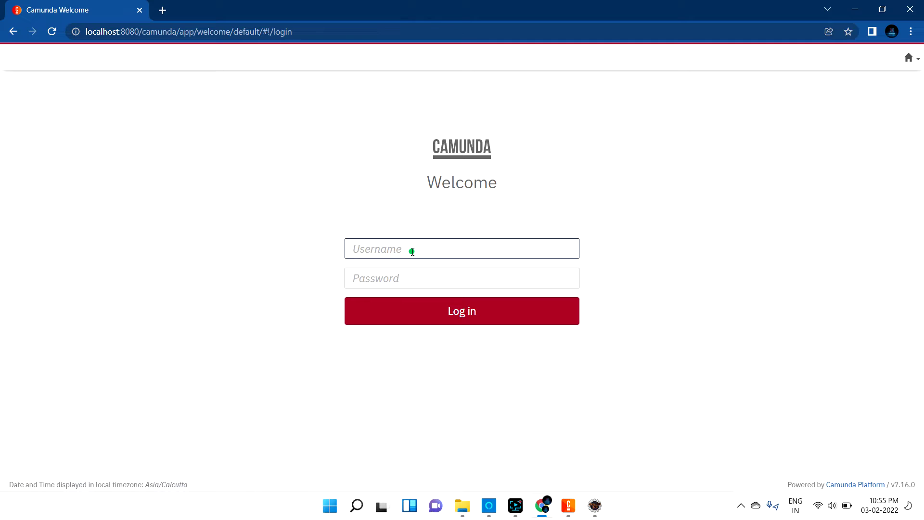
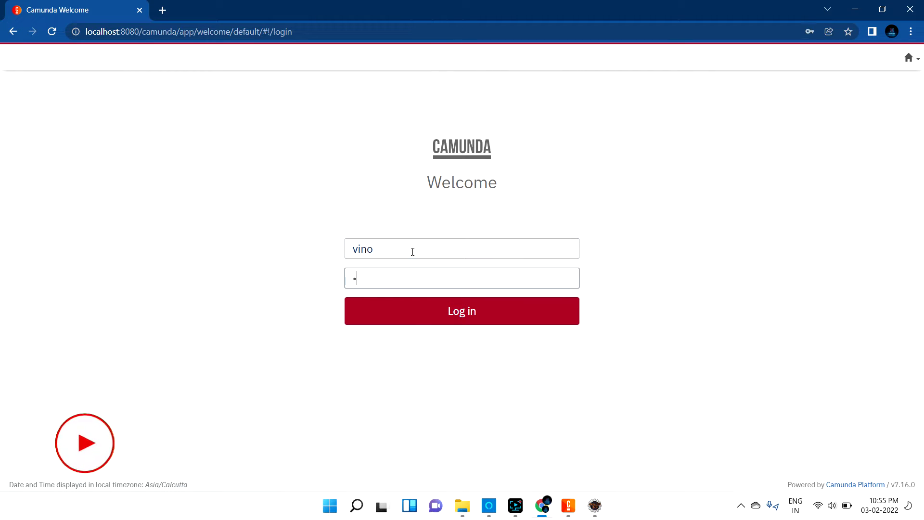
# Log in with the account password and dismiss the breach, telemetry and save-password prompts
pyautogui.press('Return')
pyautogui.click(567, 205)
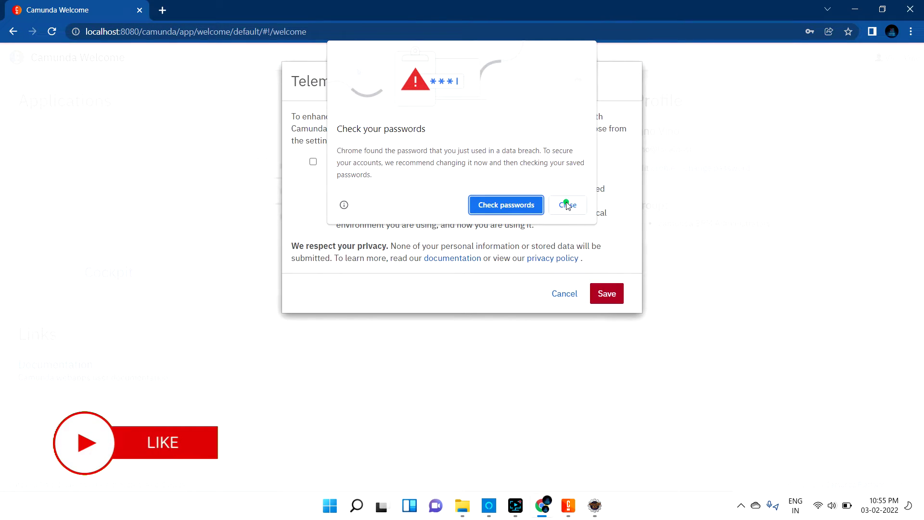
pyautogui.click(604, 292)
pyautogui.click(603, 153)
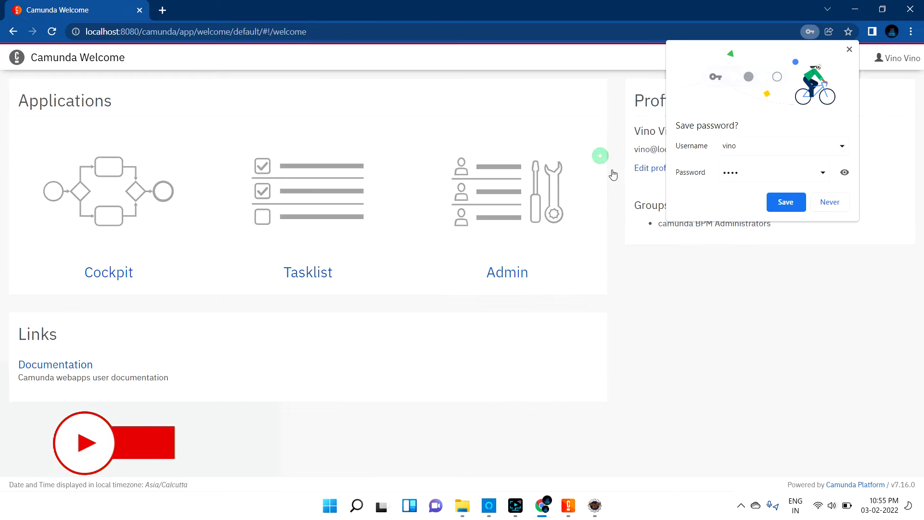
pyautogui.click(786, 202)
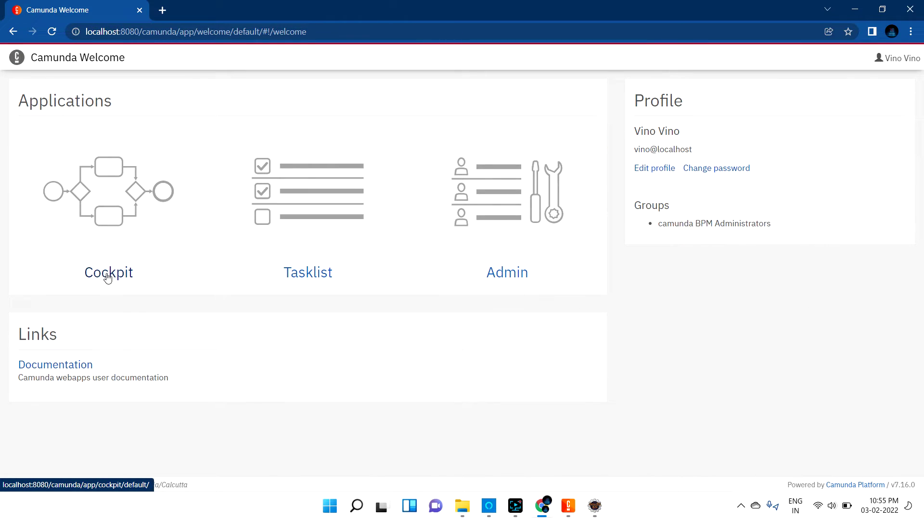
# View the tasks-learning definition and diagram from Cockpit's process definitions list, then go to Tasklist
pyautogui.click(107, 276)
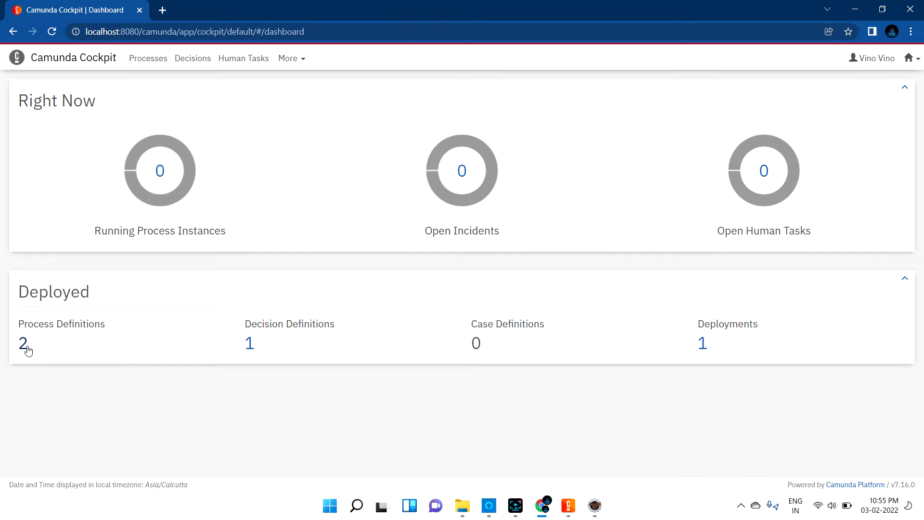
pyautogui.click(25, 345)
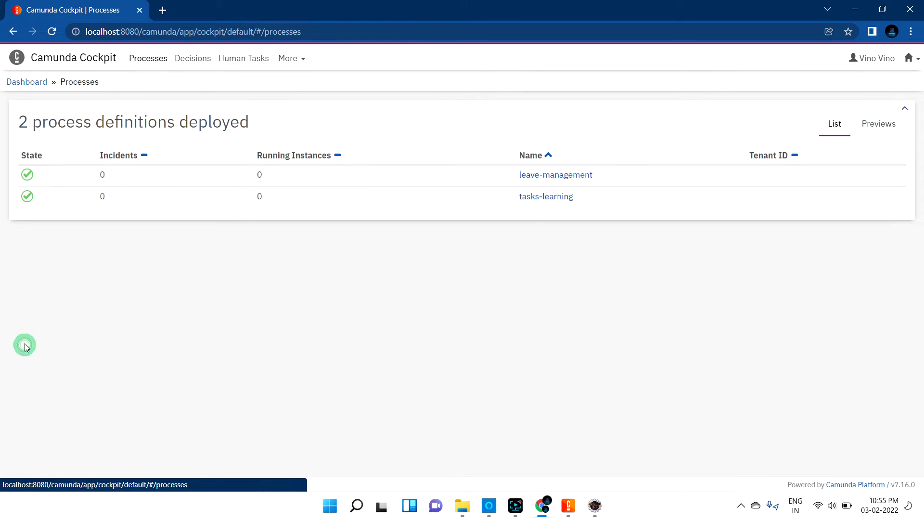
pyautogui.click(530, 196)
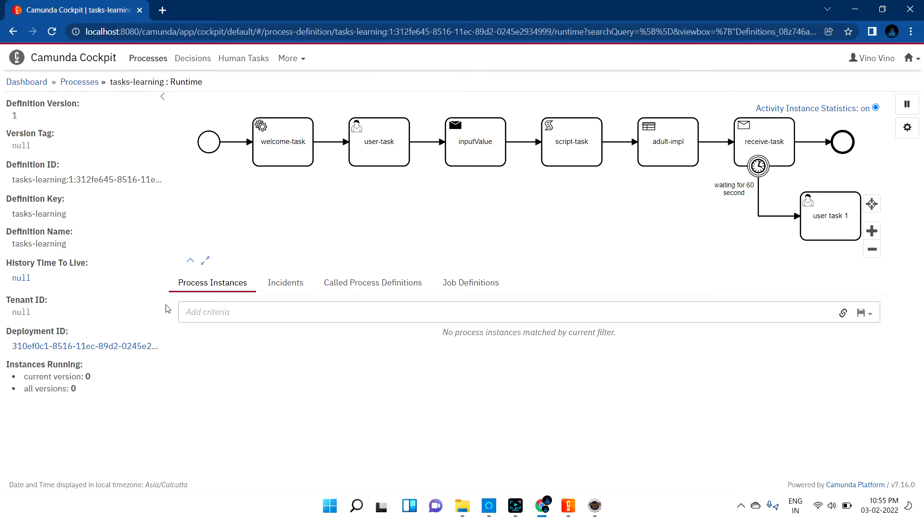
pyautogui.click(909, 58)
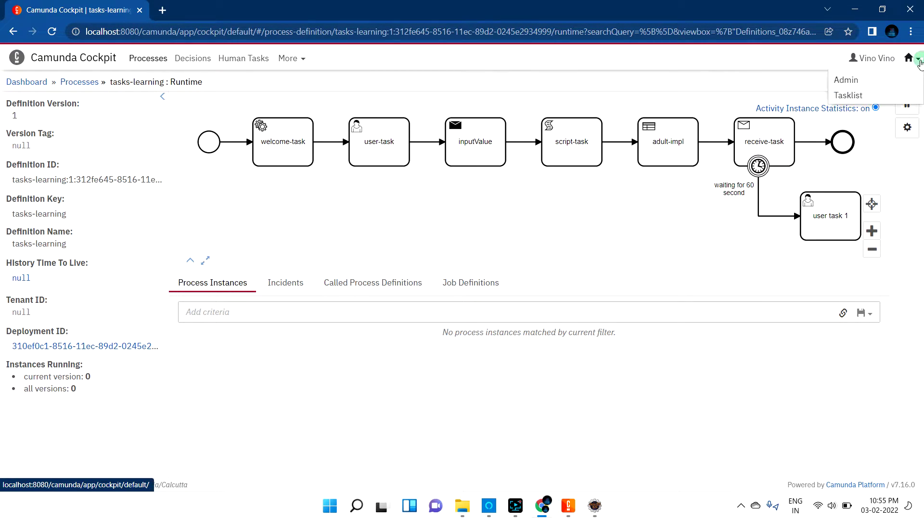
pyautogui.click(862, 98)
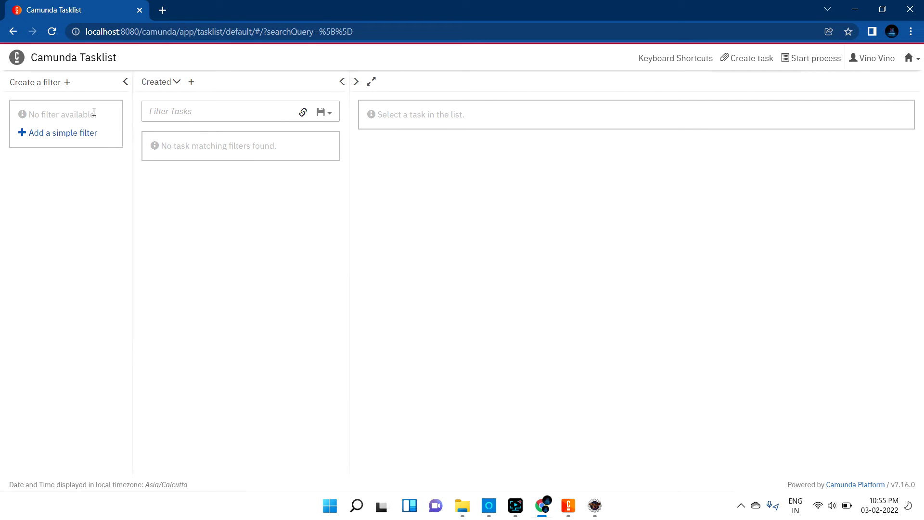
# Start two tasks-learning instances and add a simple filter listing all tasks
pyautogui.click(814, 58)
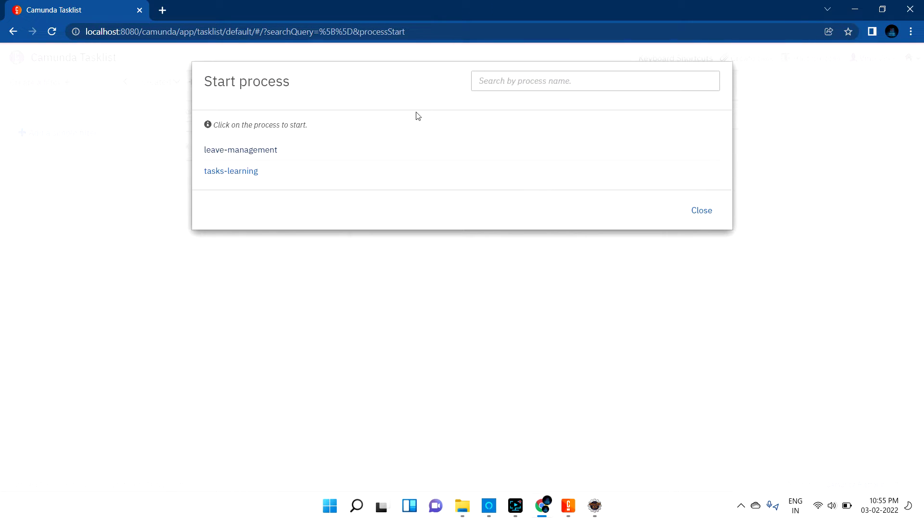
pyautogui.click(264, 174)
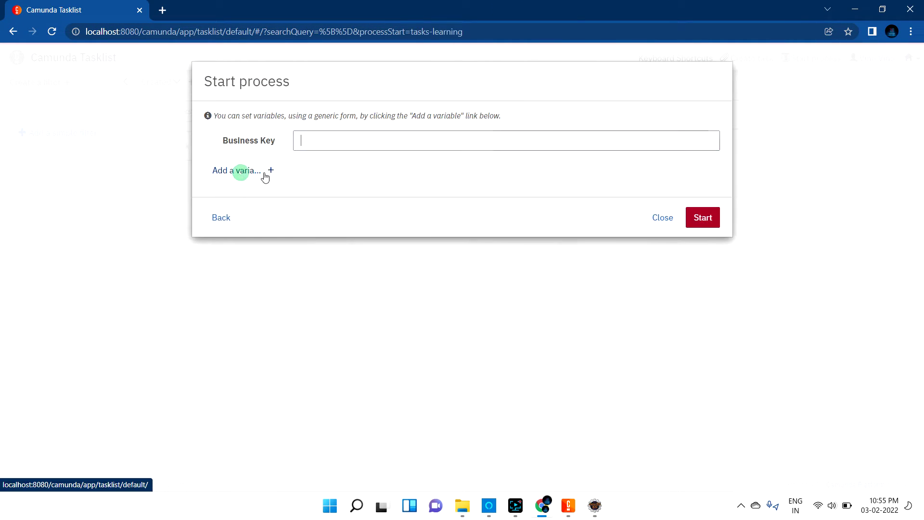
pyautogui.click(693, 221)
pyautogui.click(62, 134)
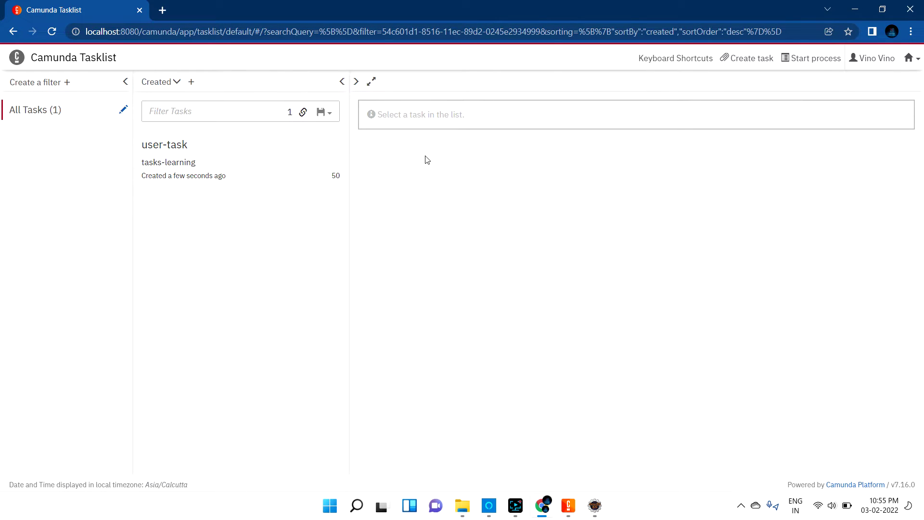
pyautogui.click(821, 58)
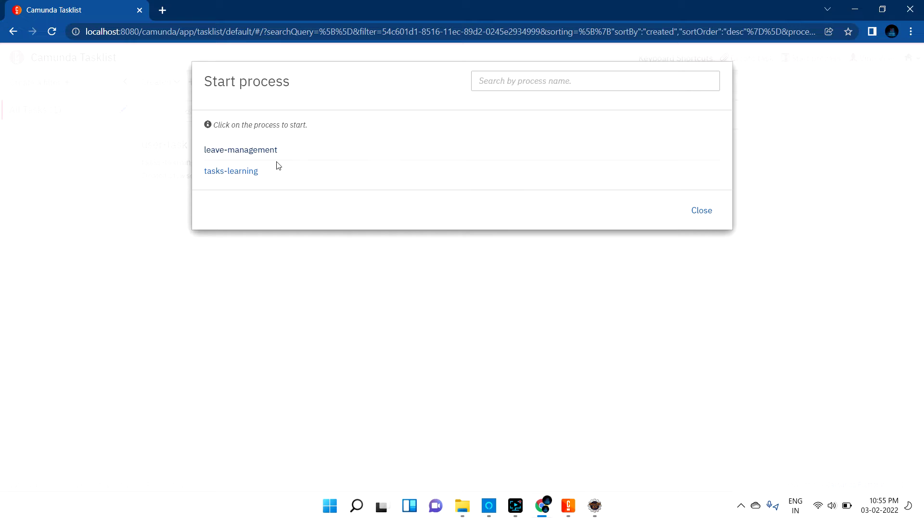
pyautogui.click(237, 171)
pyautogui.click(699, 219)
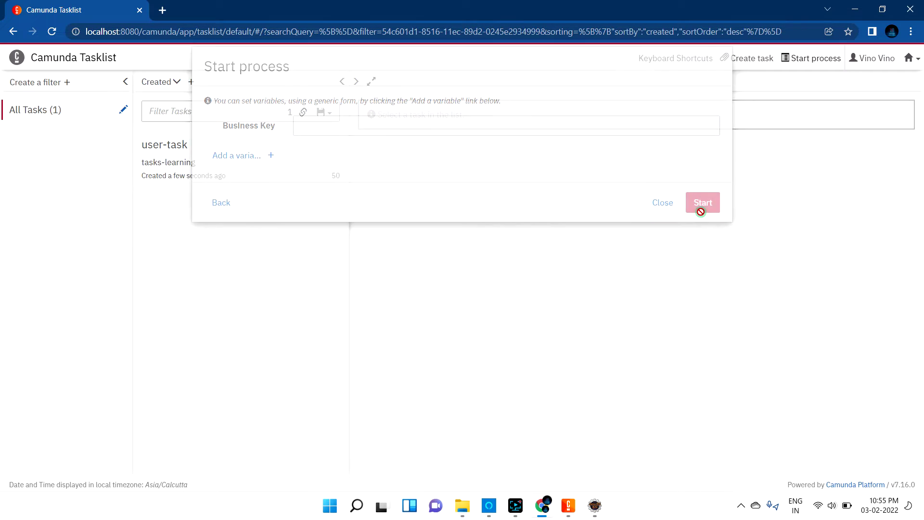
pyautogui.click(41, 110)
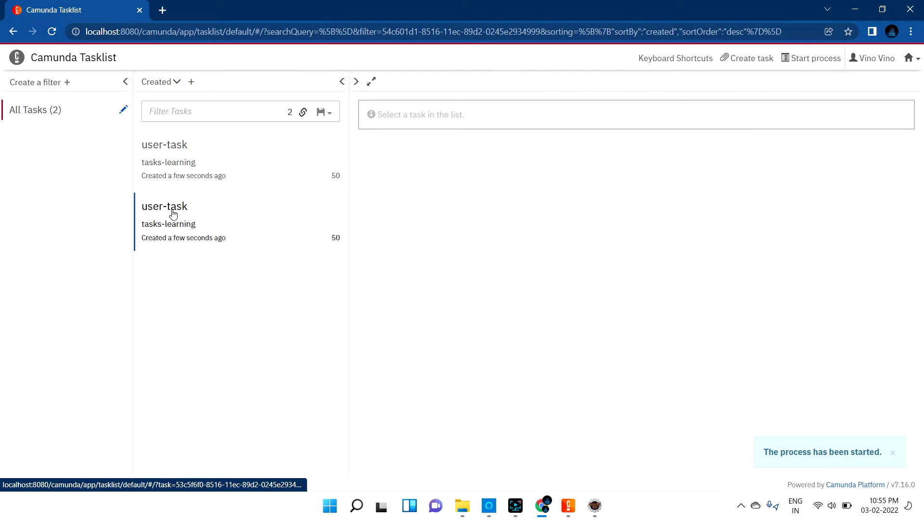
# Start a third tasks-learning instance, refresh All Tasks, and open Cockpit in a new tab
pyautogui.click(800, 58)
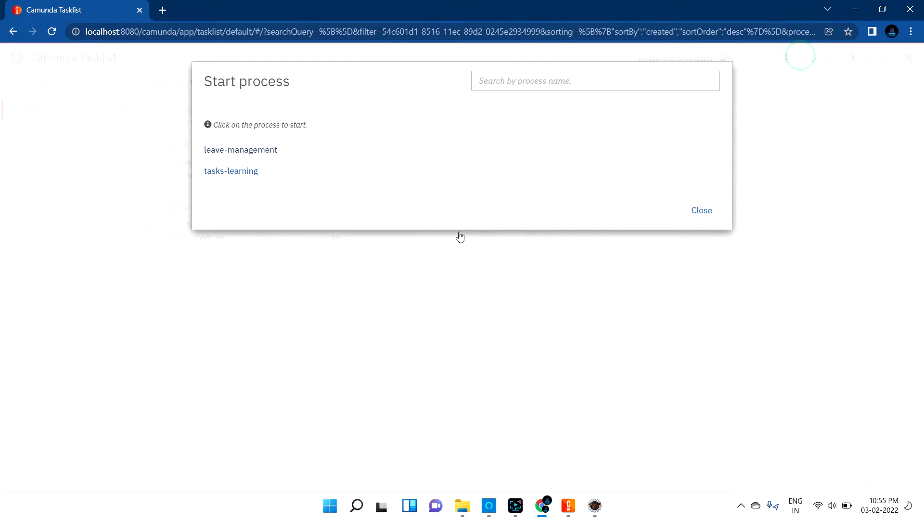
pyautogui.click(230, 172)
pyautogui.click(701, 217)
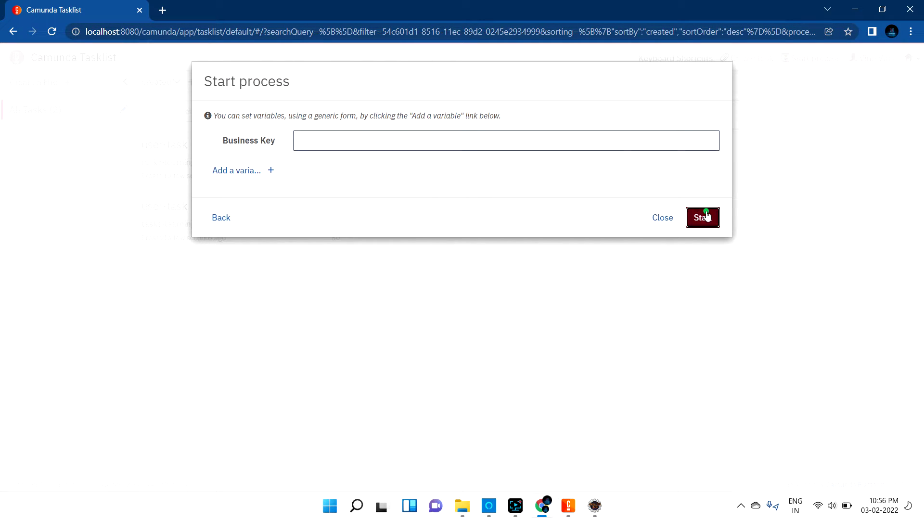
pyautogui.click(44, 110)
pyautogui.click(43, 111)
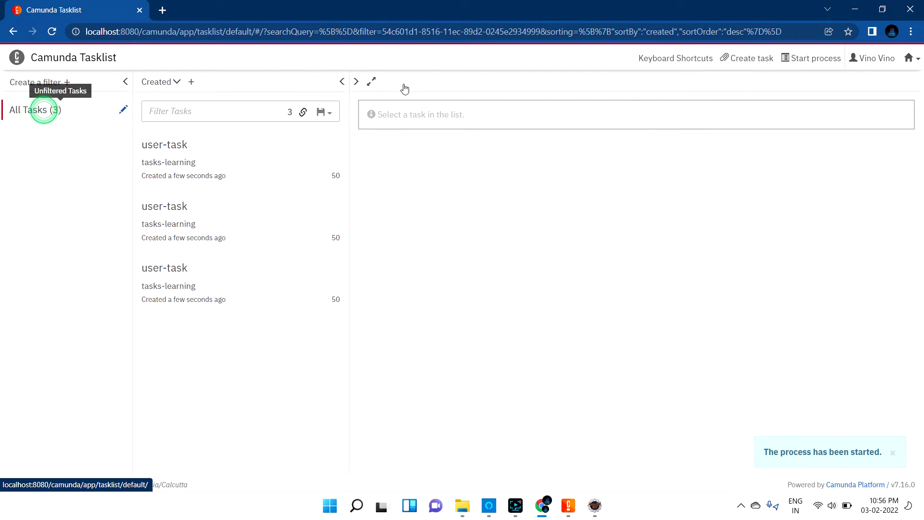
pyautogui.click(911, 61)
pyautogui.middleClick(846, 96)
# Confirm in Cockpit that all three tasks-learning instances wait at user-task, then return to Tasklist
pyautogui.click(202, 6)
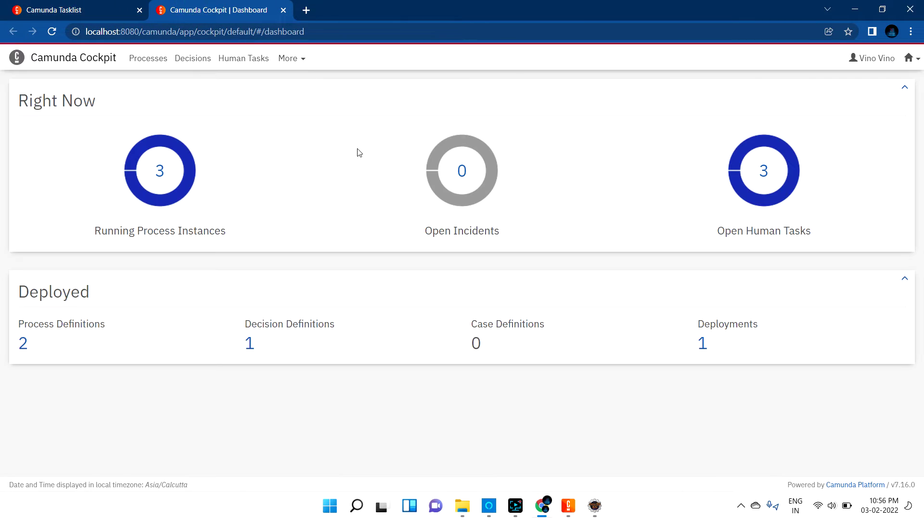
pyautogui.click(161, 200)
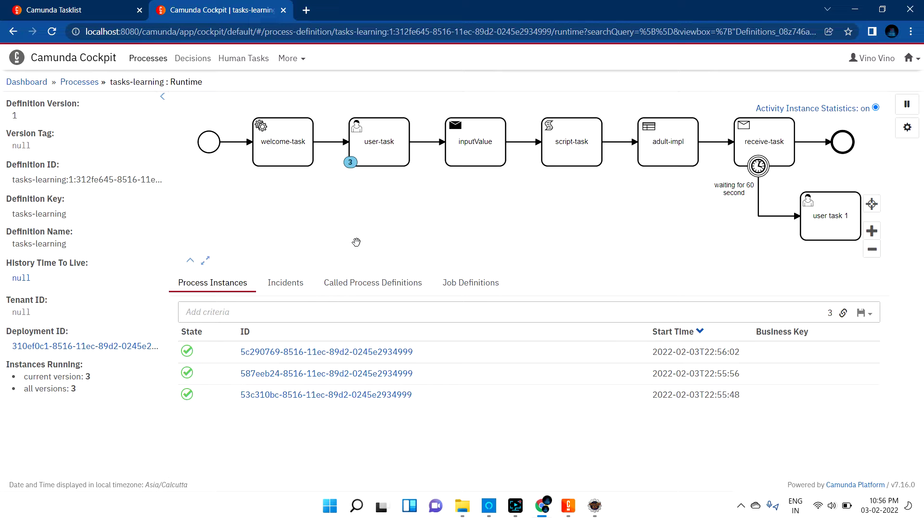
pyautogui.click(15, 7)
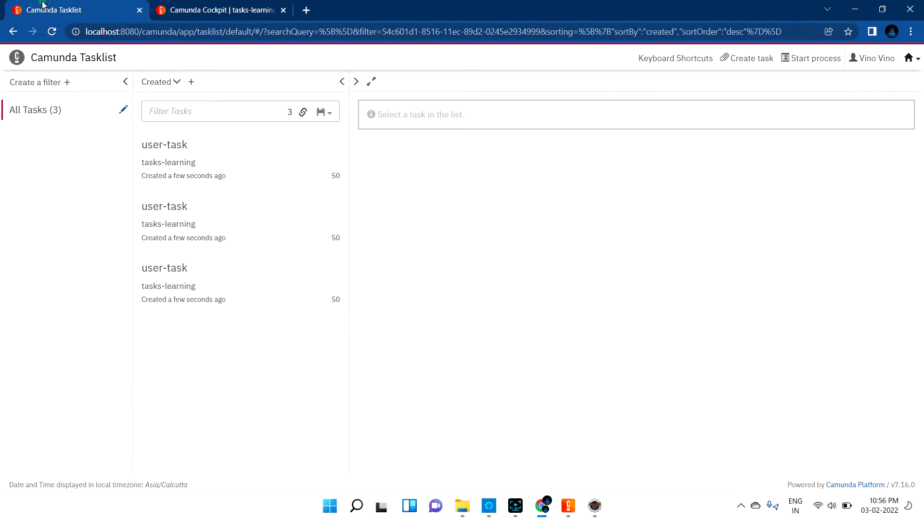
# Claim the third user-task, enter Age 25, and complete it, leaving two tasks
pyautogui.click(191, 290)
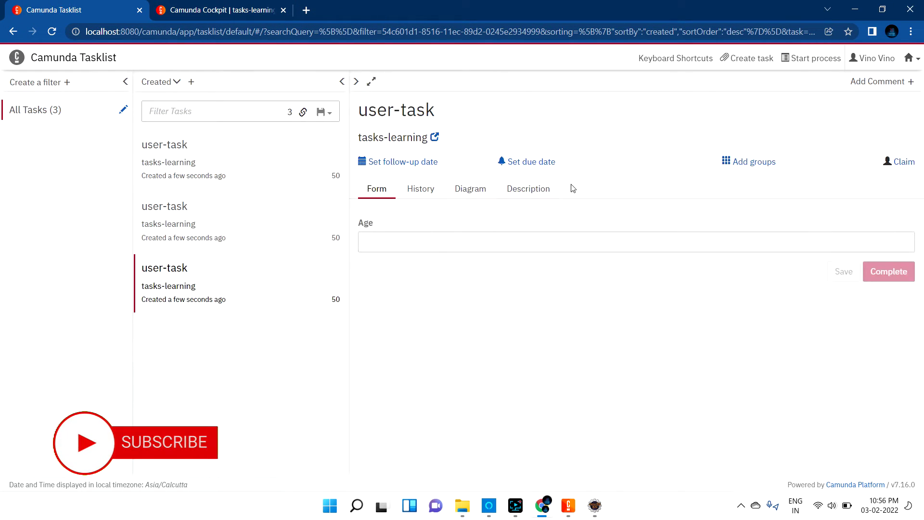
pyautogui.click(899, 165)
pyautogui.click(475, 241)
pyautogui.write('25')
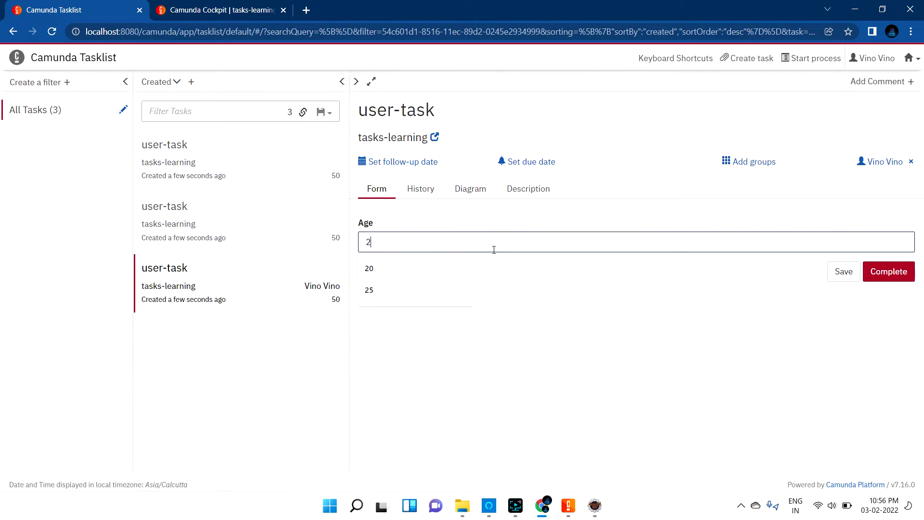
pyautogui.click(235, 4)
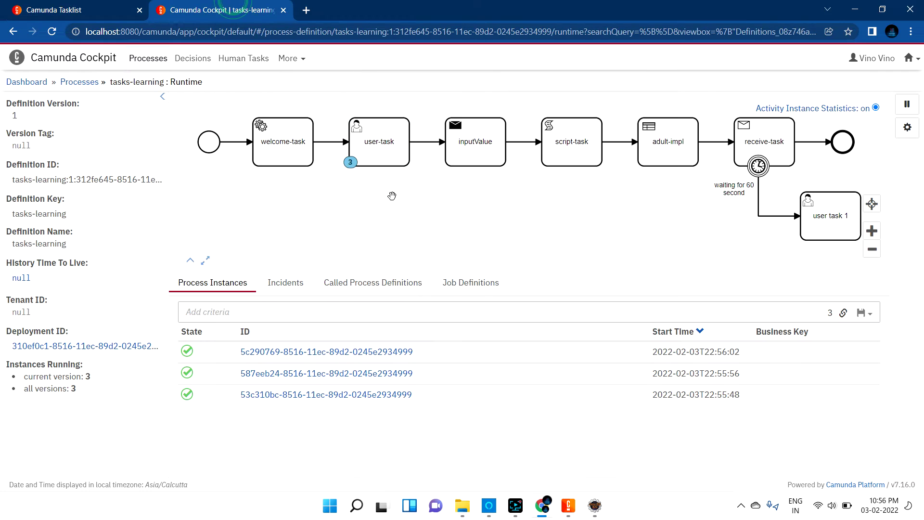
pyautogui.click(72, 10)
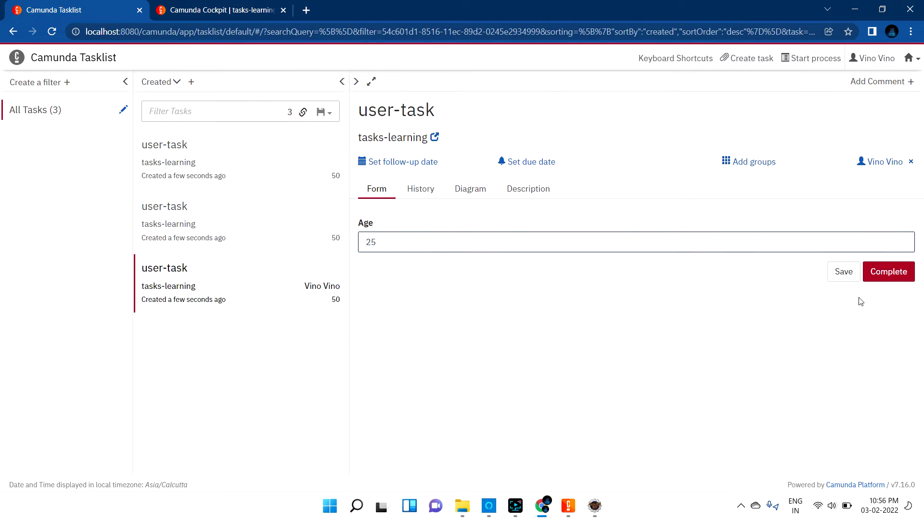
pyautogui.click(889, 272)
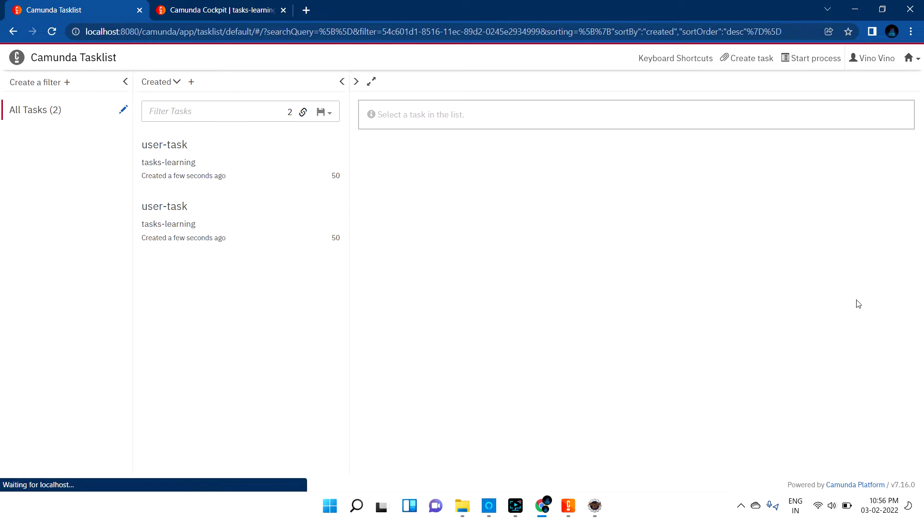
pyautogui.click(40, 109)
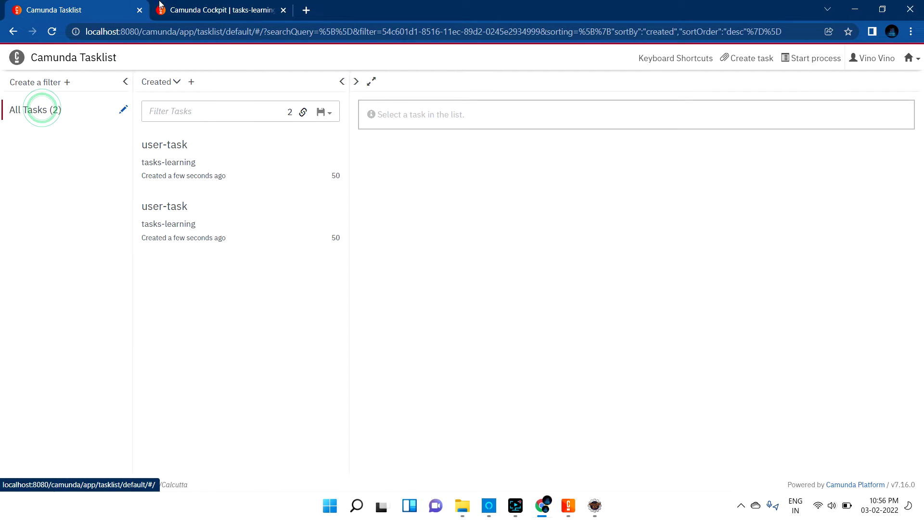
pyautogui.click(212, 10)
pyautogui.press('F5')
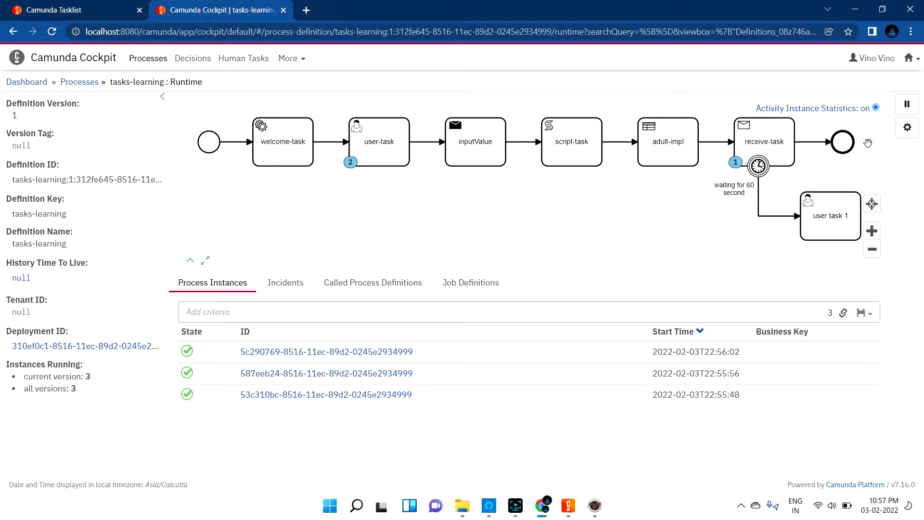
pyautogui.click(52, 32)
pyautogui.click(52, 32)
pyautogui.click(56, 6)
pyautogui.click(40, 109)
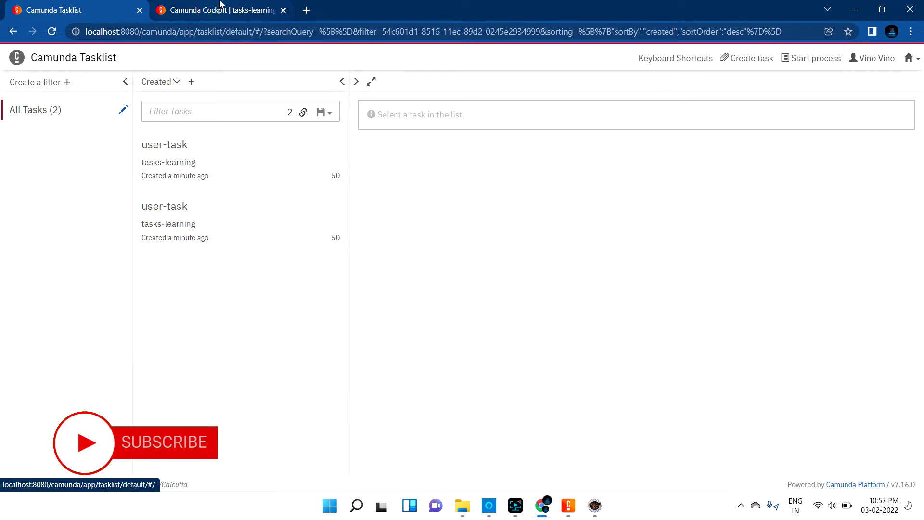
pyautogui.click(218, 4)
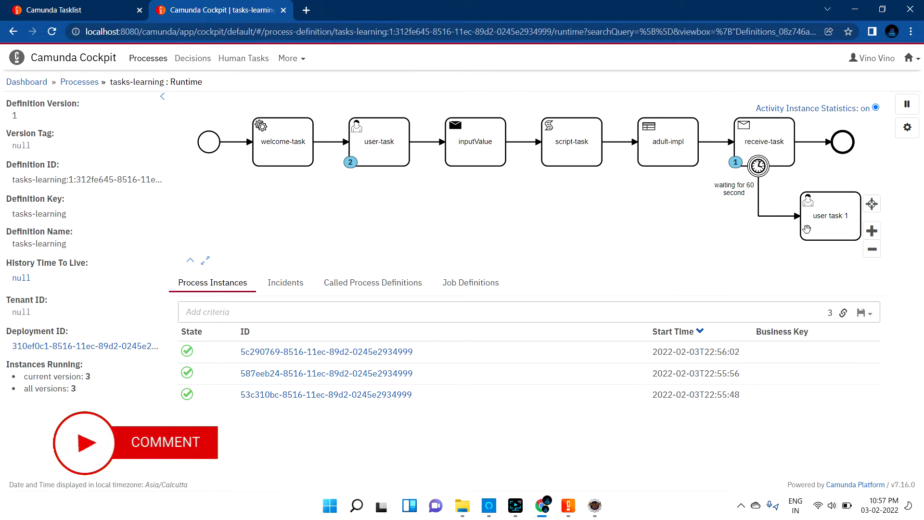
pyautogui.click(51, 32)
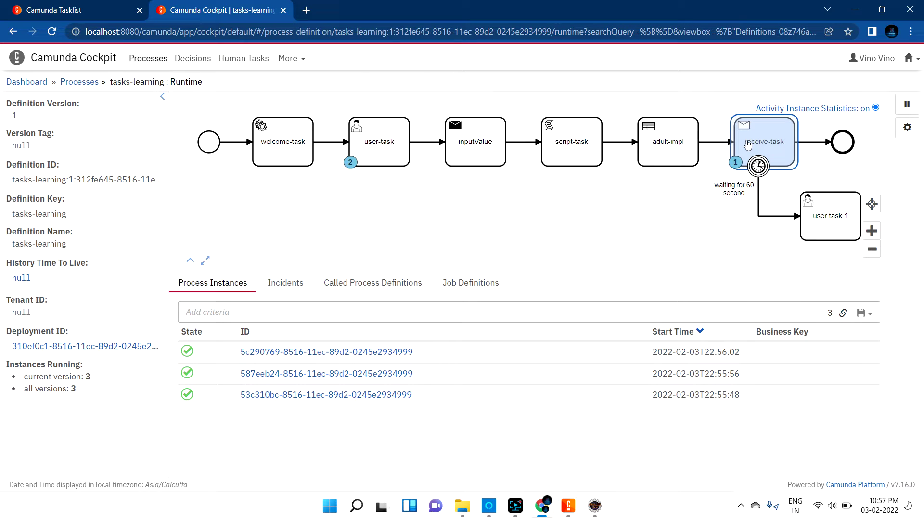
pyautogui.click(52, 31)
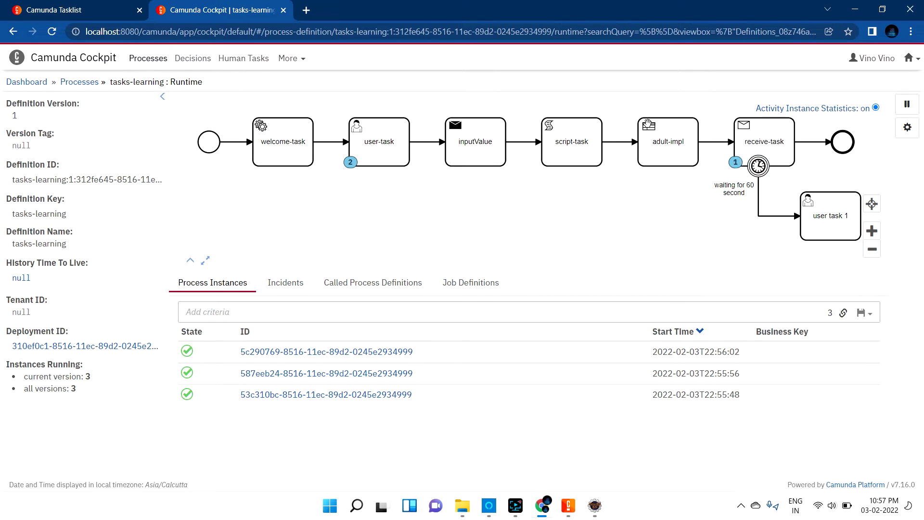
pyautogui.click(52, 31)
pyautogui.click(53, 32)
pyautogui.click(52, 32)
pyautogui.click(52, 32)
pyautogui.click(595, 506)
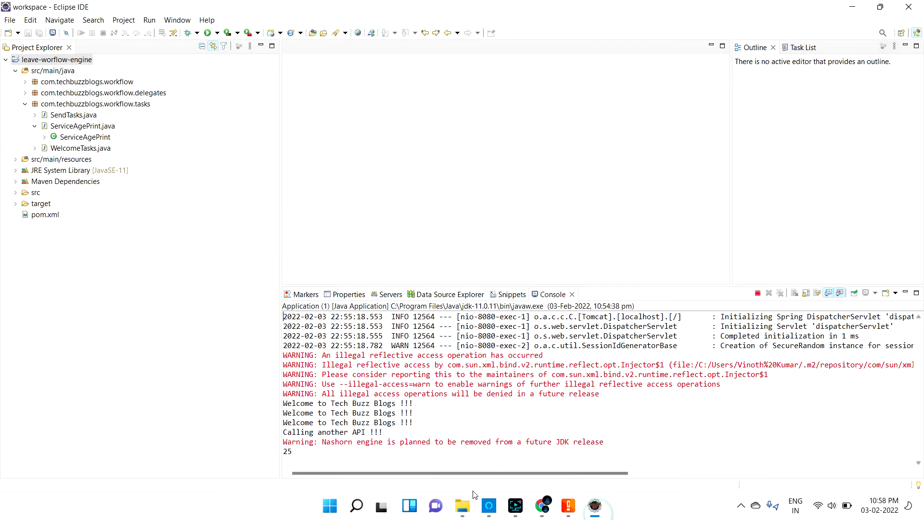
pyautogui.moveTo(320, 417); pyautogui.dragTo(433, 441)
pyautogui.tripleClick(436, 441)
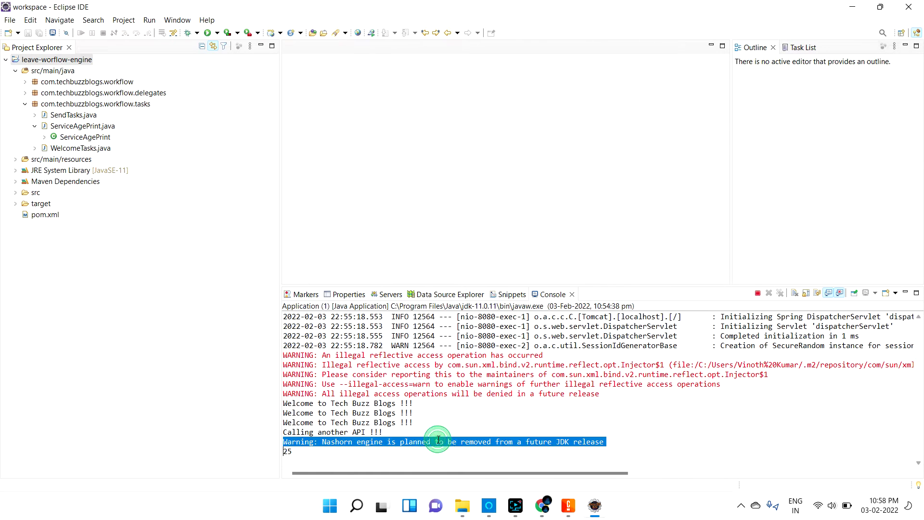
pyautogui.click(344, 460)
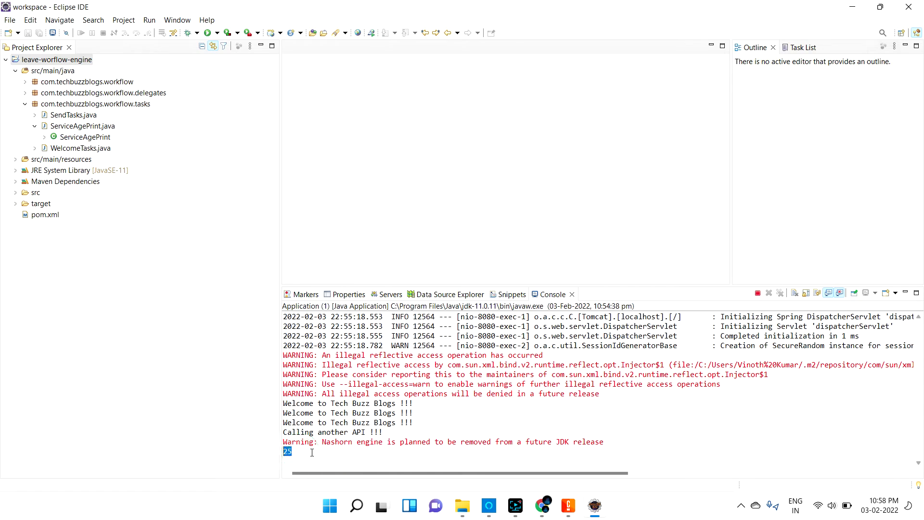
pyautogui.moveTo(303, 451); pyautogui.dragTo(282, 451)
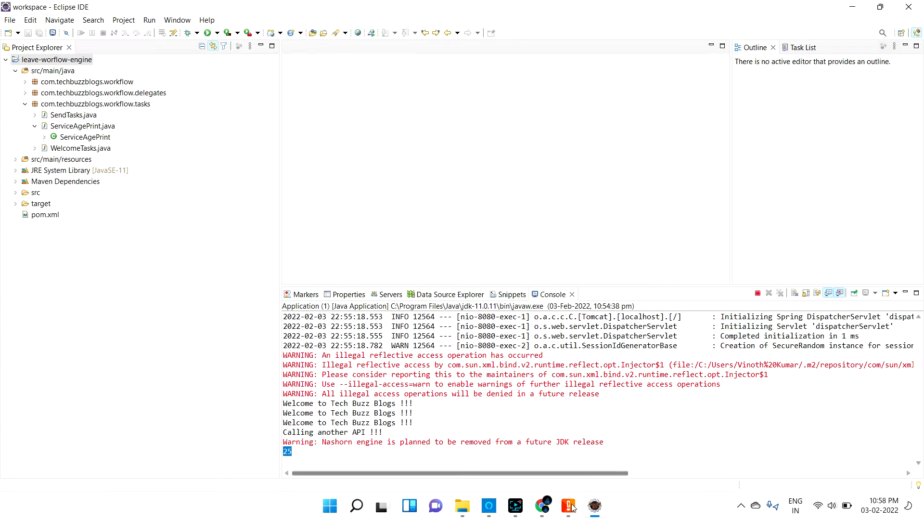
pyautogui.click(542, 505)
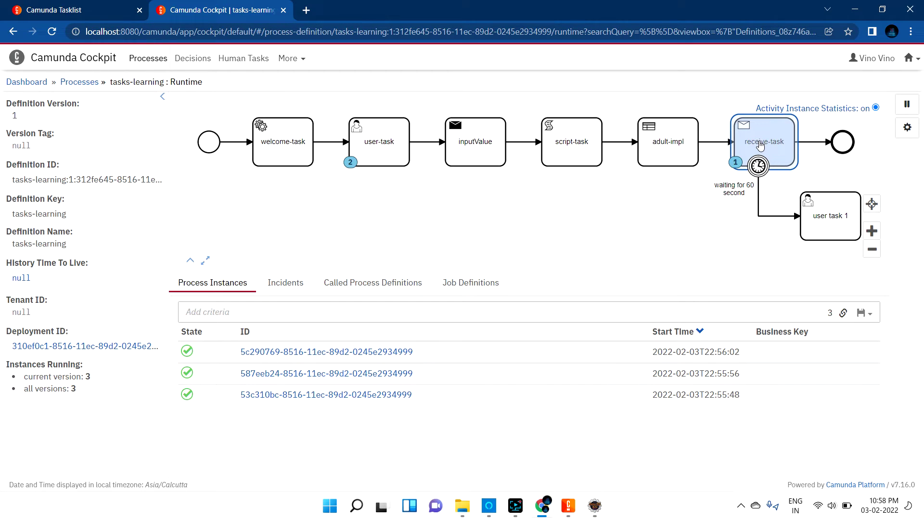
# Reload Cockpit's runtime view to see the timer token on user task 1, then switch to Tasklist
pyautogui.click(52, 31)
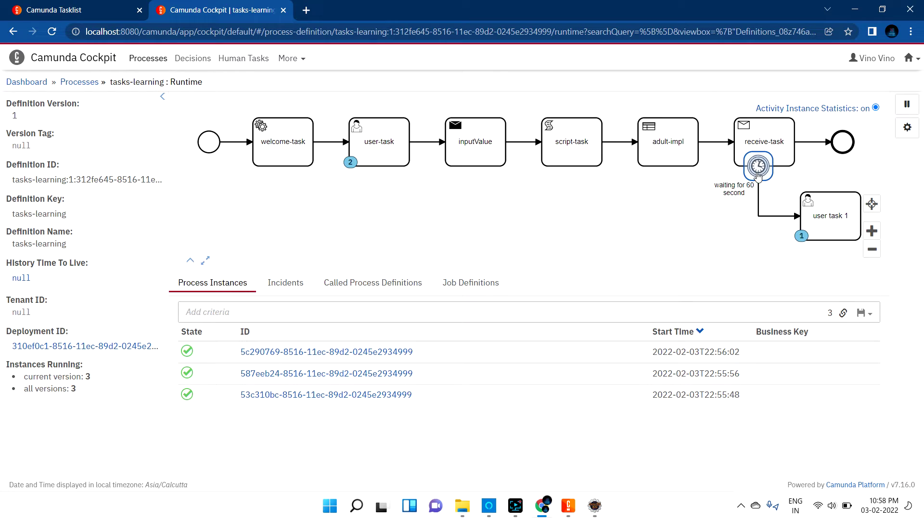
pyautogui.click(93, 6)
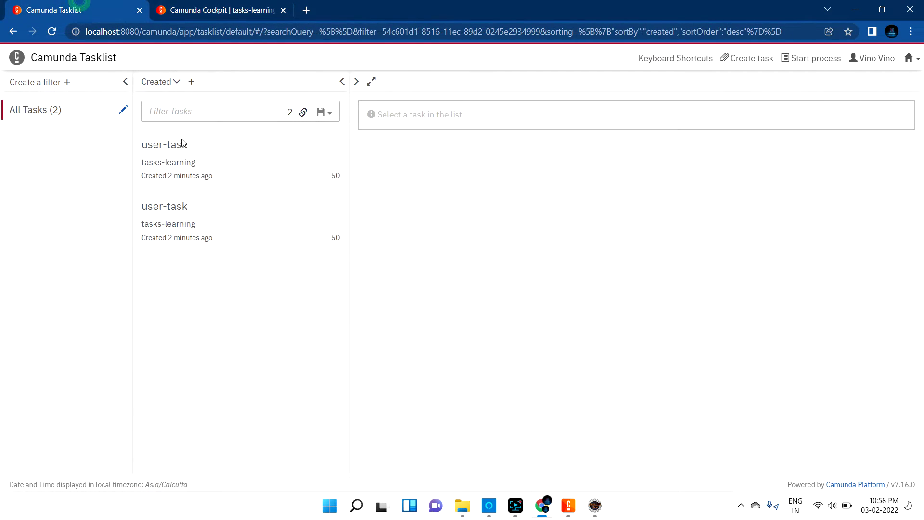
# Claim user task 1, tick Is Done, and complete it
pyautogui.click(35, 111)
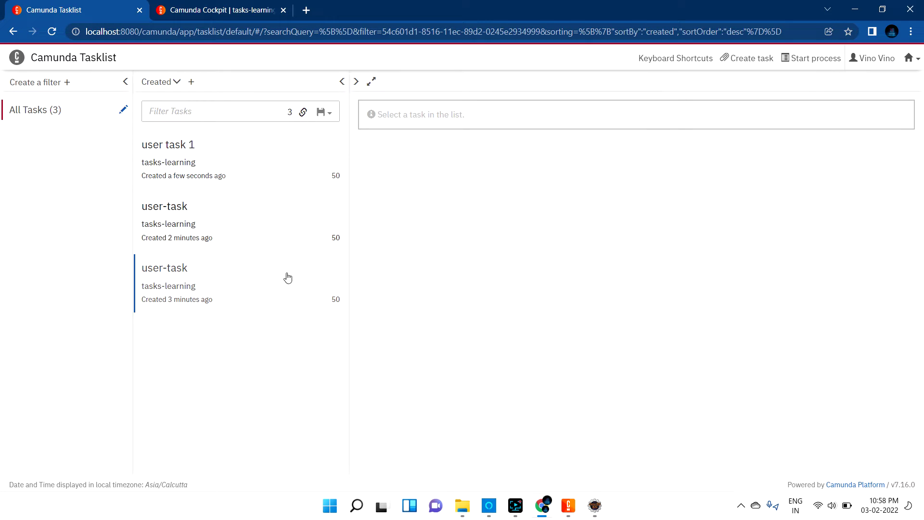
pyautogui.click(193, 163)
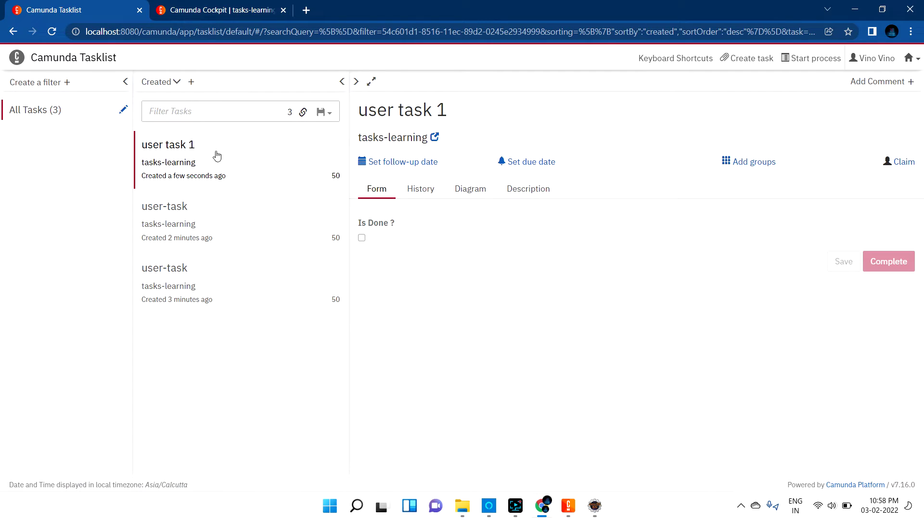
pyautogui.click(220, 10)
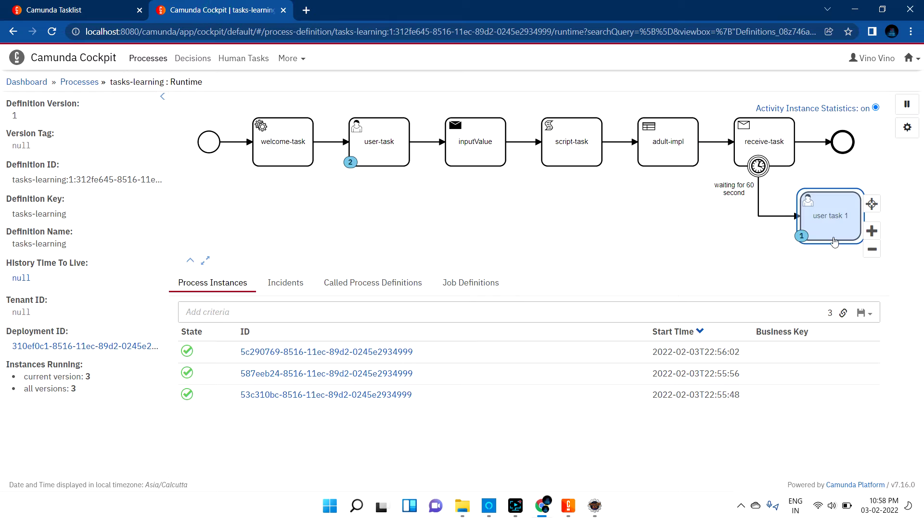
pyautogui.click(60, 9)
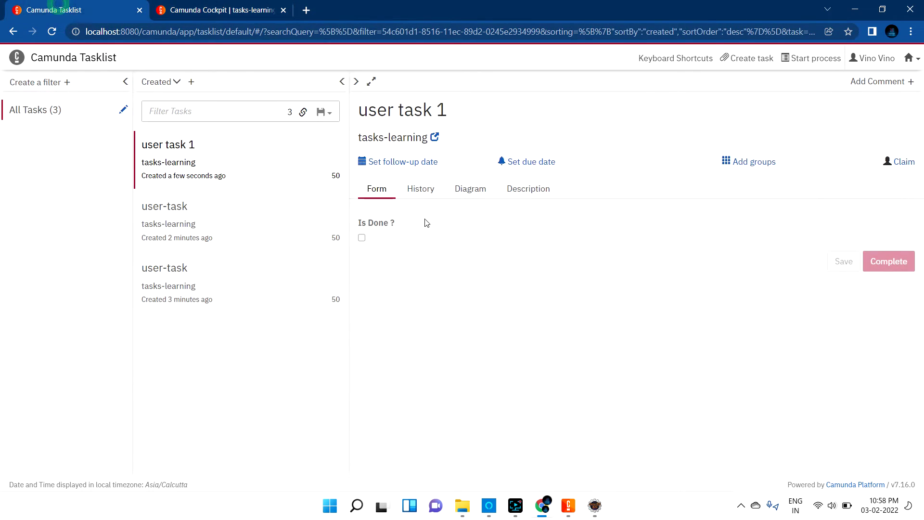
pyautogui.click(908, 165)
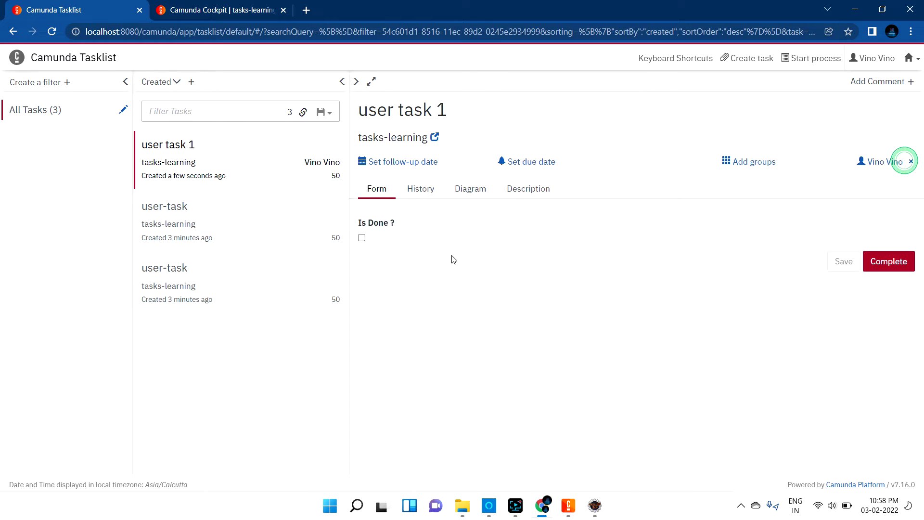
pyautogui.click(362, 238)
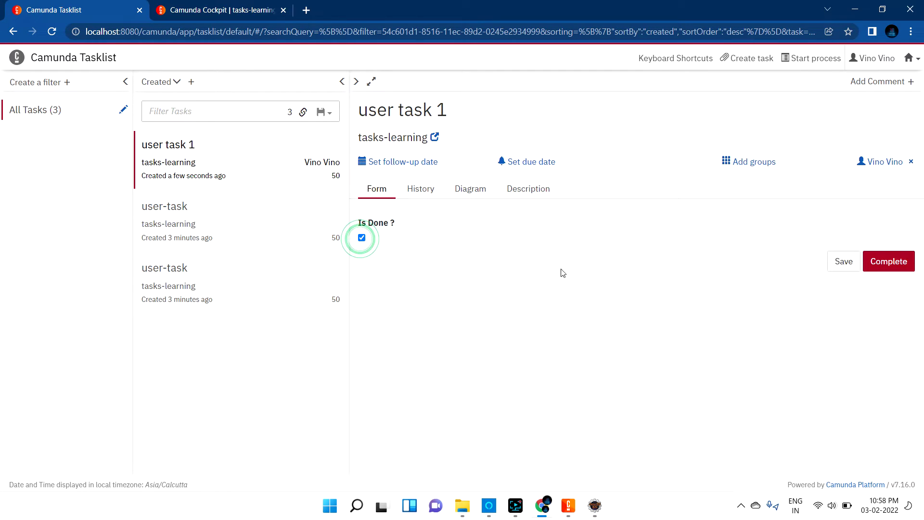
pyautogui.click(889, 263)
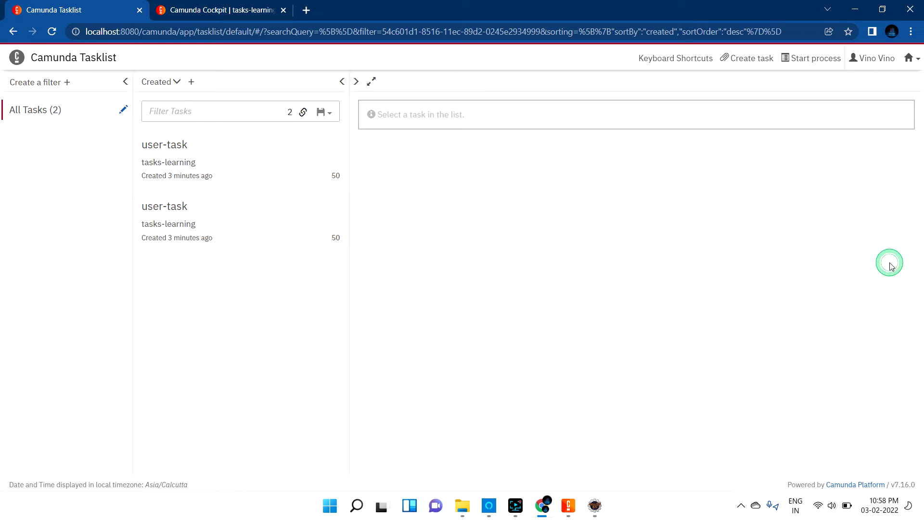
pyautogui.click(241, 4)
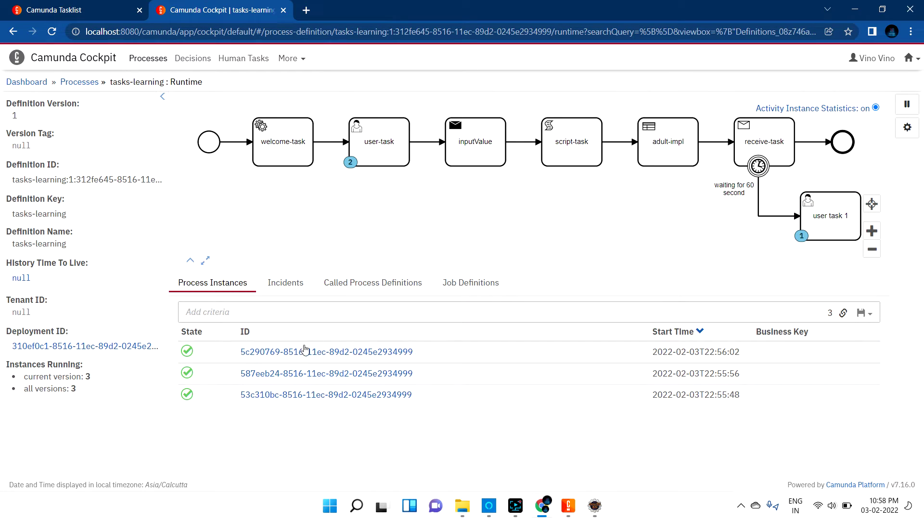
# Reload Cockpit to confirm only two running instances remain, then bring up Tasklist
pyautogui.click(52, 31)
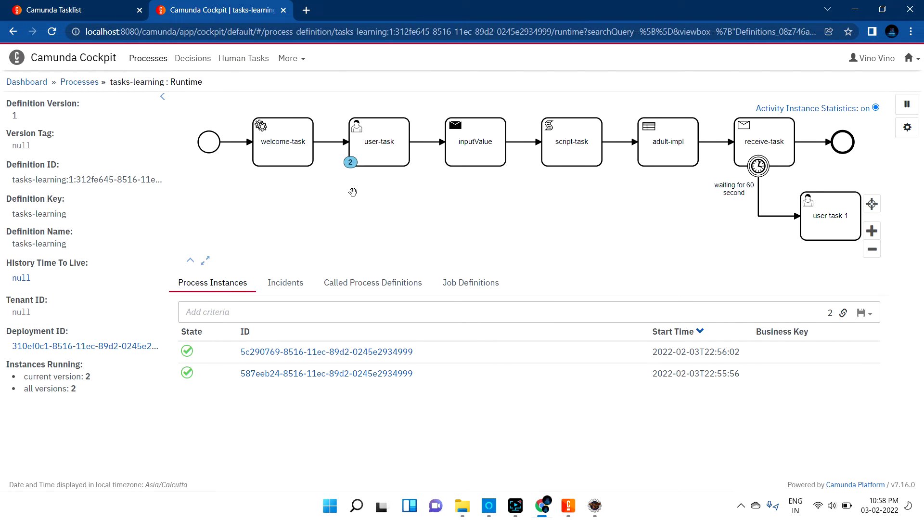
pyautogui.click(73, 9)
# Claim the first user-task from All Tasks and complete it with Age 10
pyautogui.click(45, 111)
pyautogui.click(206, 175)
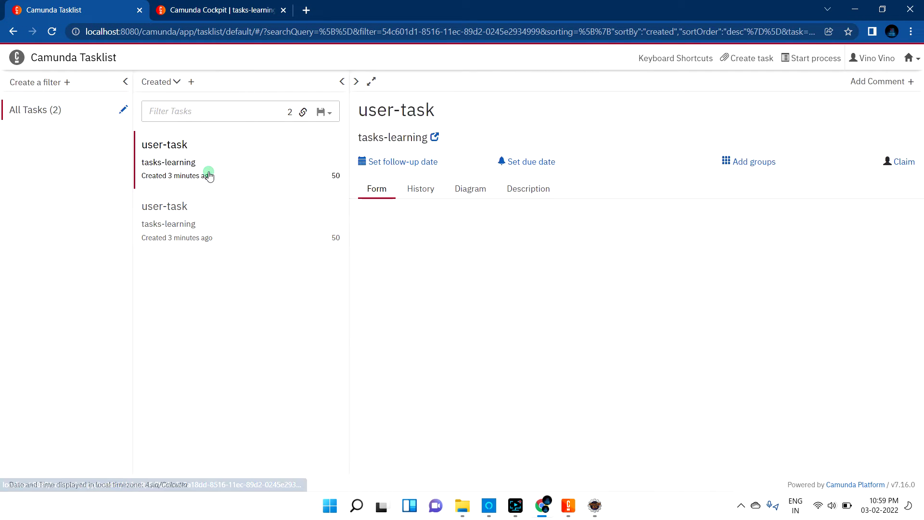
pyautogui.click(899, 163)
pyautogui.click(588, 239)
pyautogui.write('1')
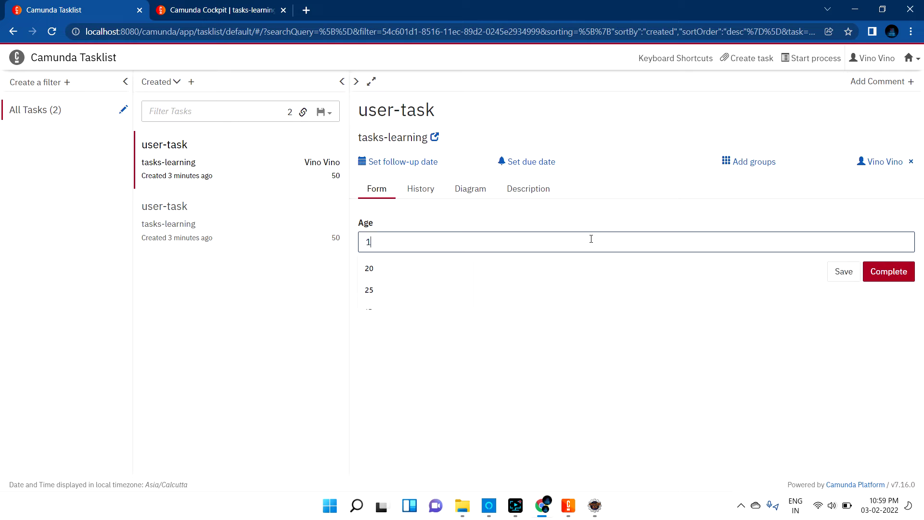
pyautogui.write('0')
pyautogui.click(889, 271)
pyautogui.click(224, 9)
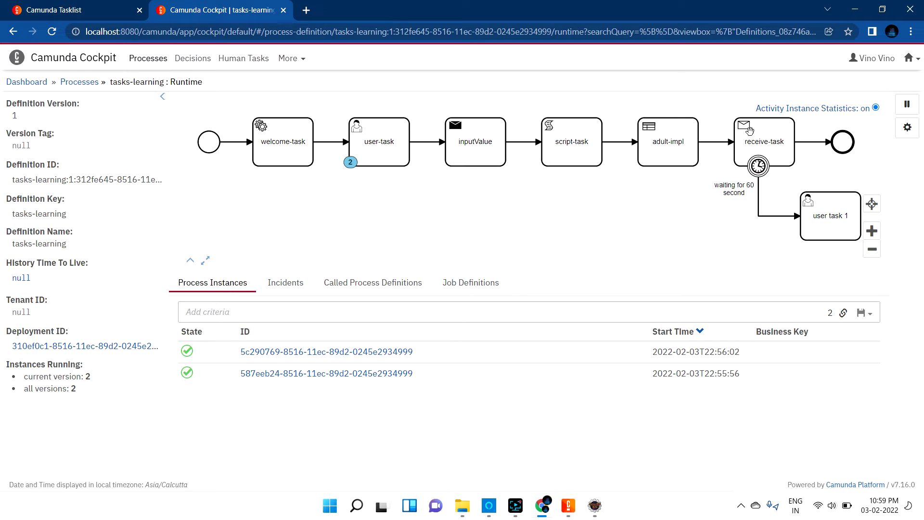
# Reload the tasks-learning runtime view in Cockpit to update the activity instance badges
pyautogui.click(52, 32)
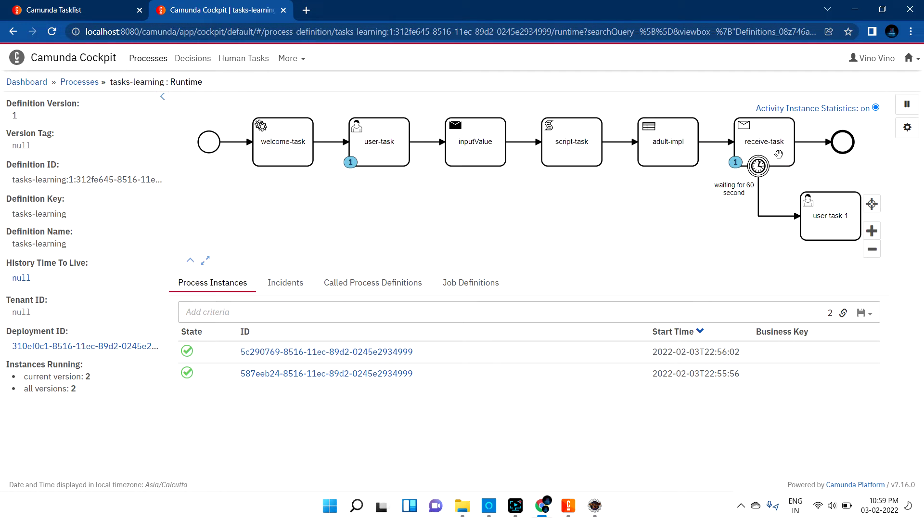
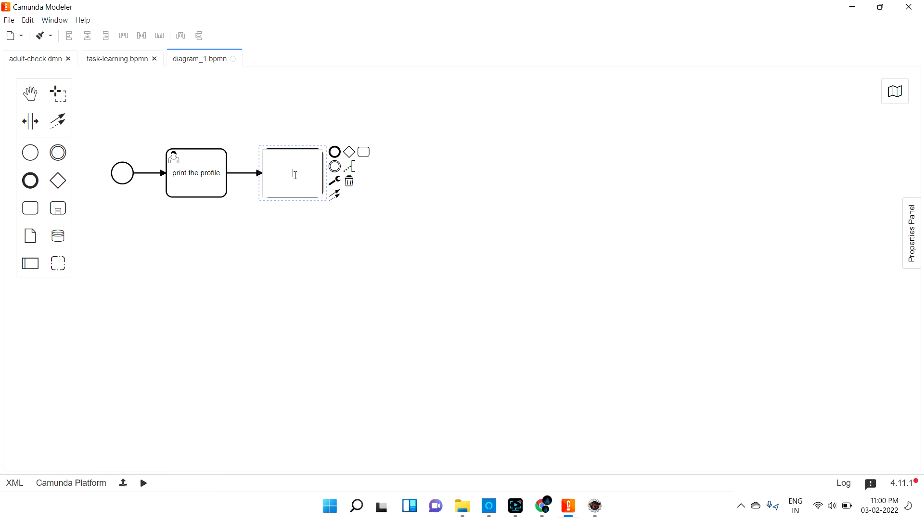
# Label the new task 'sign the contract' and rename the first task from 'print the profile' to 'print the contract'
pyautogui.write('sign the contract')
pyautogui.doubleClick(201, 171)
pyautogui.press('BackSpace')
pyautogui.press('BackSpace')
pyautogui.press('BackSpace')
pyautogui.press('BackSpace')
pyautogui.press('BackSpace')
pyautogui.press('BackSpace')
pyautogui.press('BackSpace')
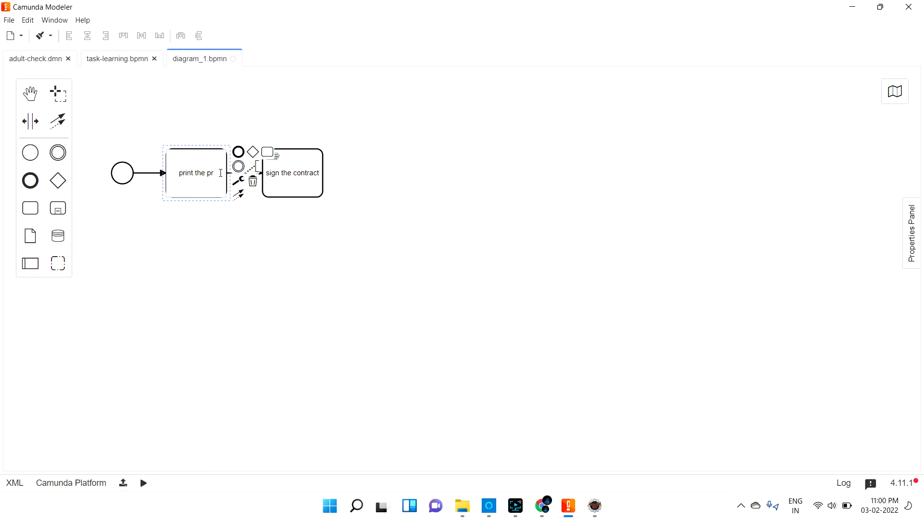
pyautogui.write('contract')
pyautogui.click(237, 247)
# Append a User Task 'upload the signed contract' after 'sign the contract', followed by an end event
pyautogui.click(289, 173)
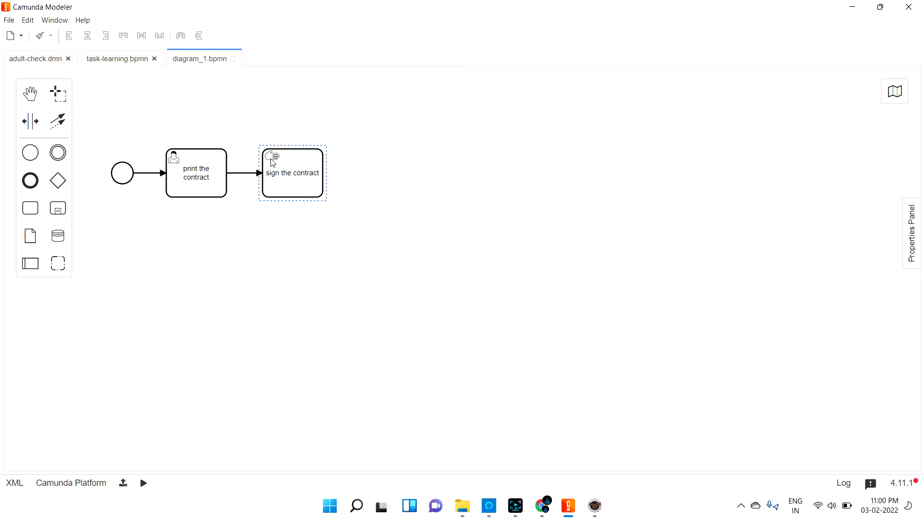
pyautogui.click(298, 174)
pyautogui.click(365, 150)
pyautogui.write('upload the si')
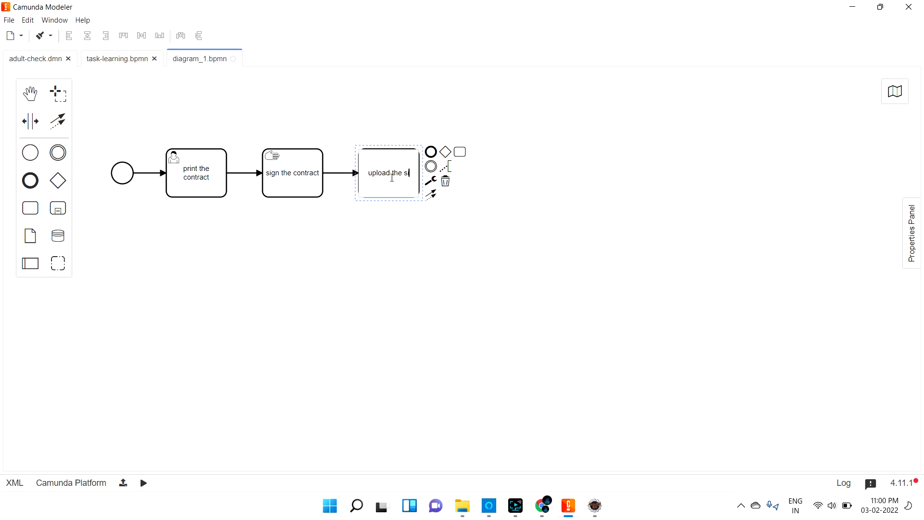
pyautogui.write('gned contract')
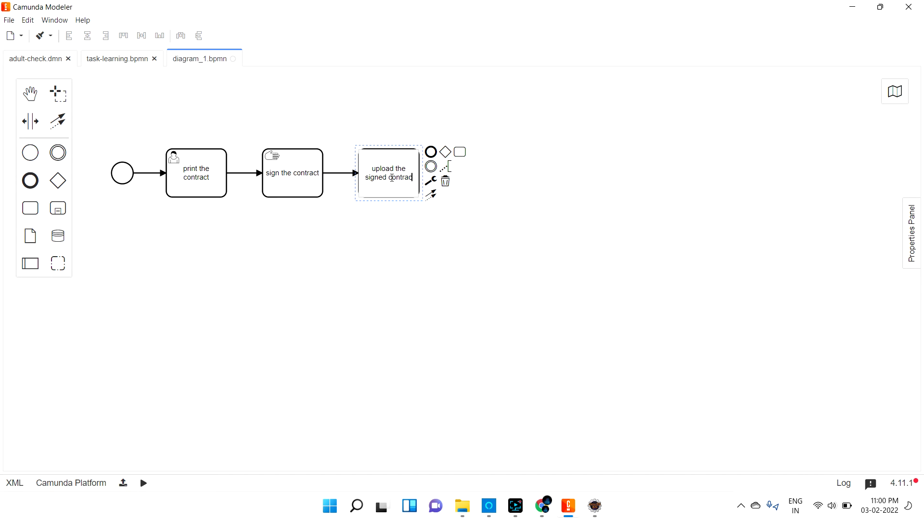
pyautogui.click(431, 181)
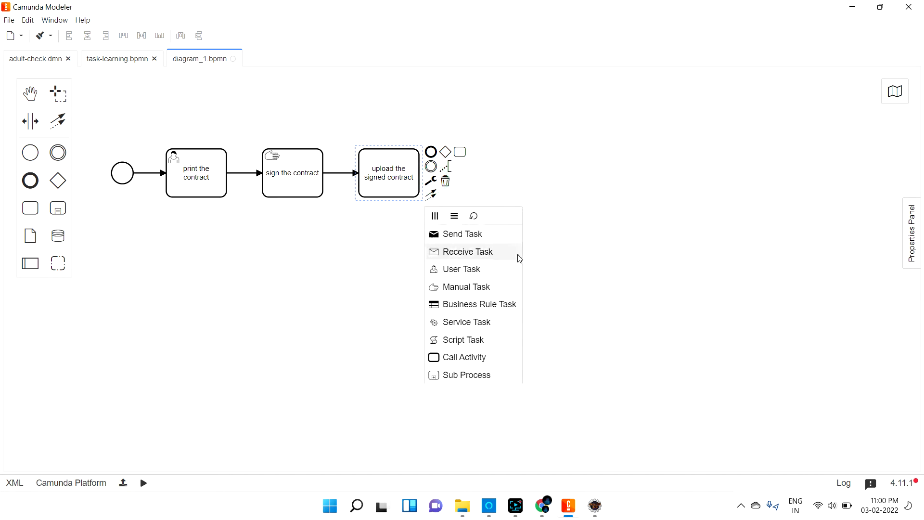
pyautogui.click(468, 270)
pyautogui.click(431, 152)
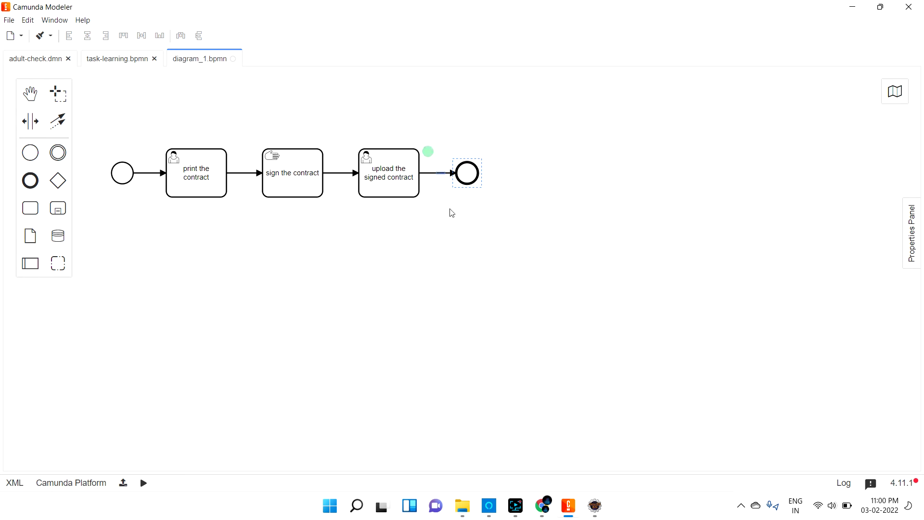
# Save the diagram with Ctrl+S as manual-task-learning in the resources folder
pyautogui.hotkey('ctrl', 's')
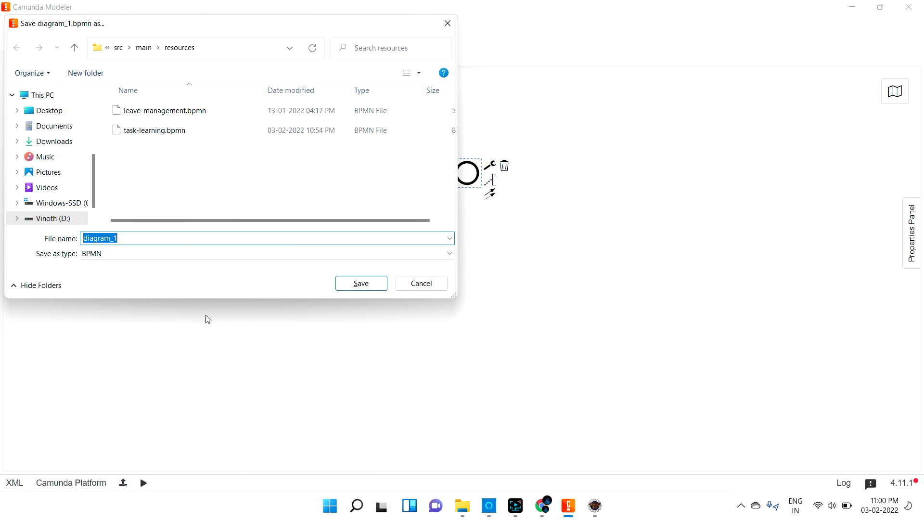
pyautogui.write('ma')
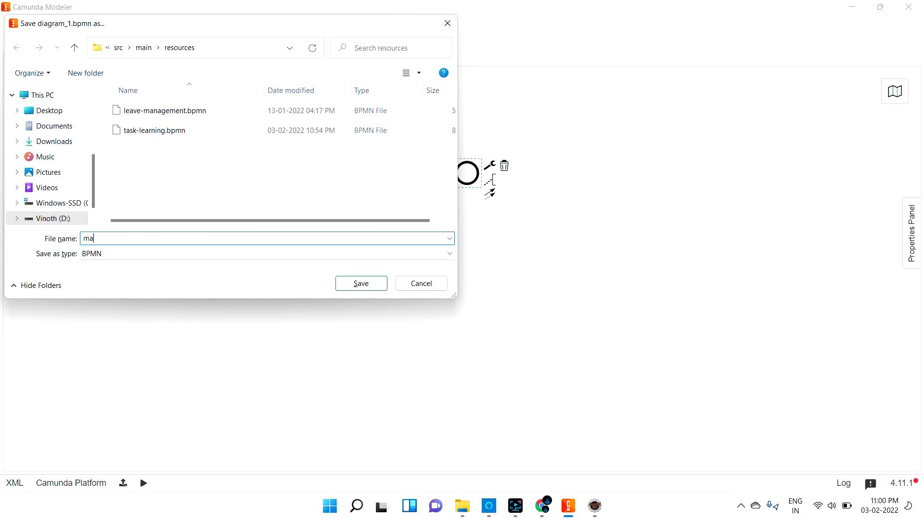
pyautogui.write('nual-task-learning')
pyautogui.click(362, 284)
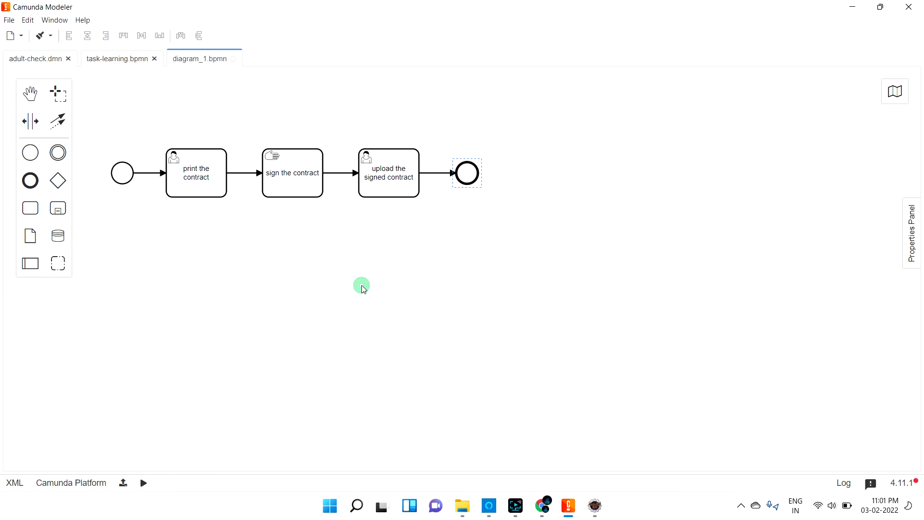
pyautogui.click(305, 176)
pyautogui.keyDown('shift'); pyautogui.click(218, 178); pyautogui.keyUp('shift')
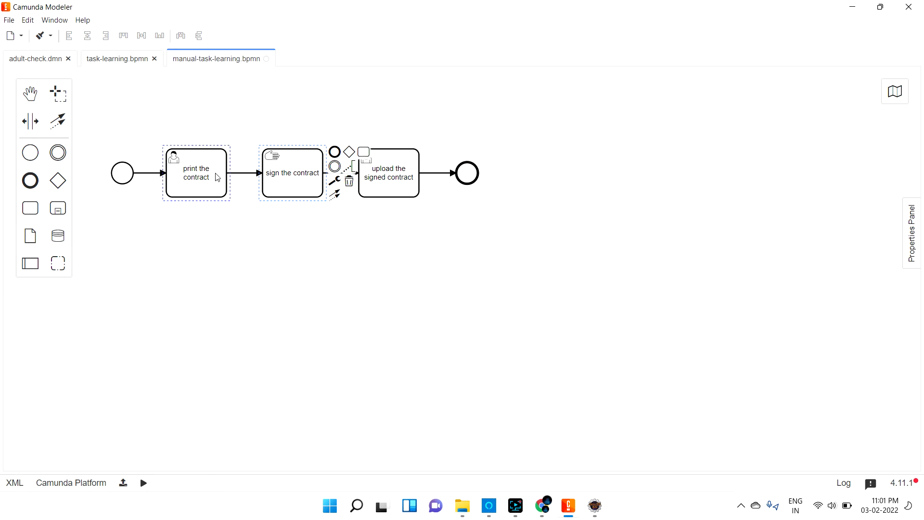
pyautogui.keyDown('shift'); pyautogui.click(202, 174); pyautogui.keyUp('shift')
pyautogui.click(211, 286)
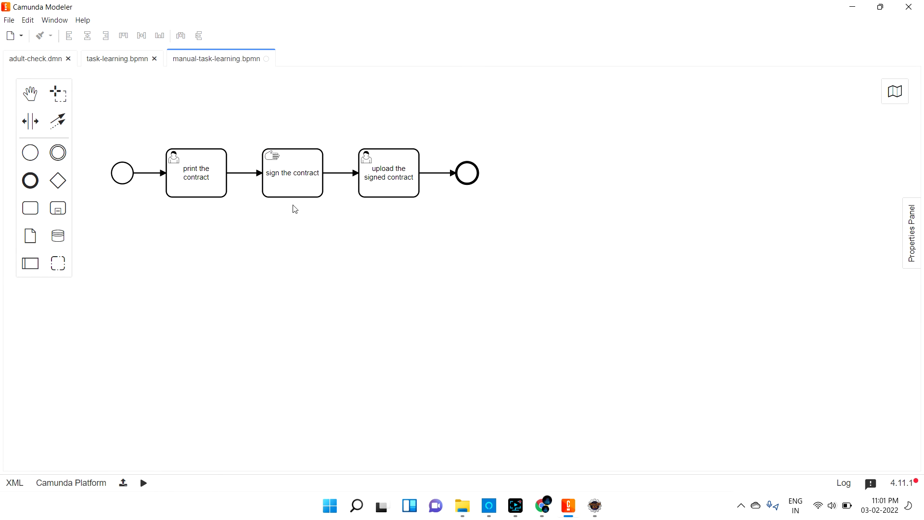
pyautogui.click(285, 175)
pyautogui.click(916, 229)
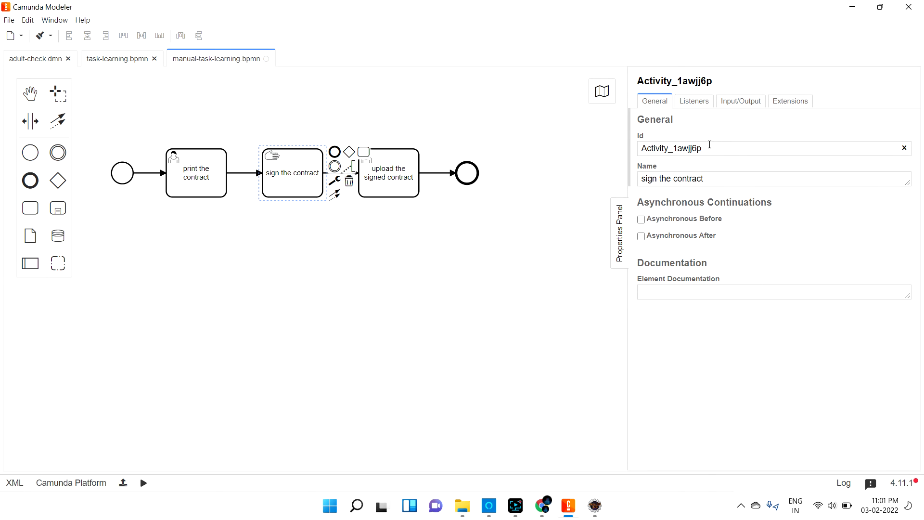
pyautogui.tripleClick(720, 178)
pyautogui.click(294, 182)
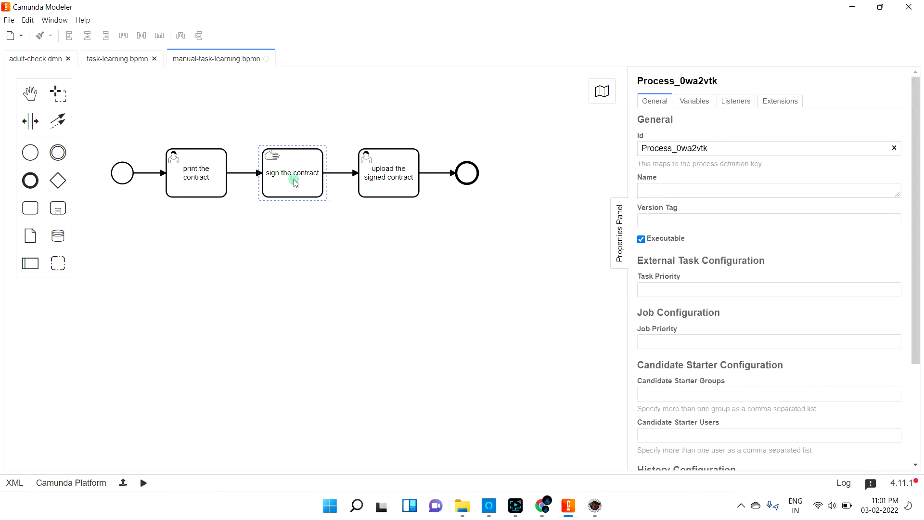
pyautogui.click(285, 181)
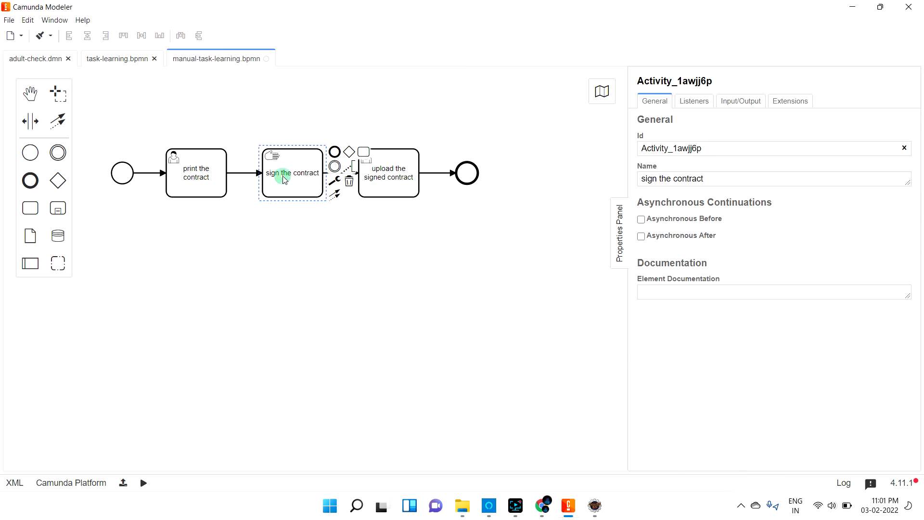
pyautogui.click(310, 173)
pyautogui.click(383, 320)
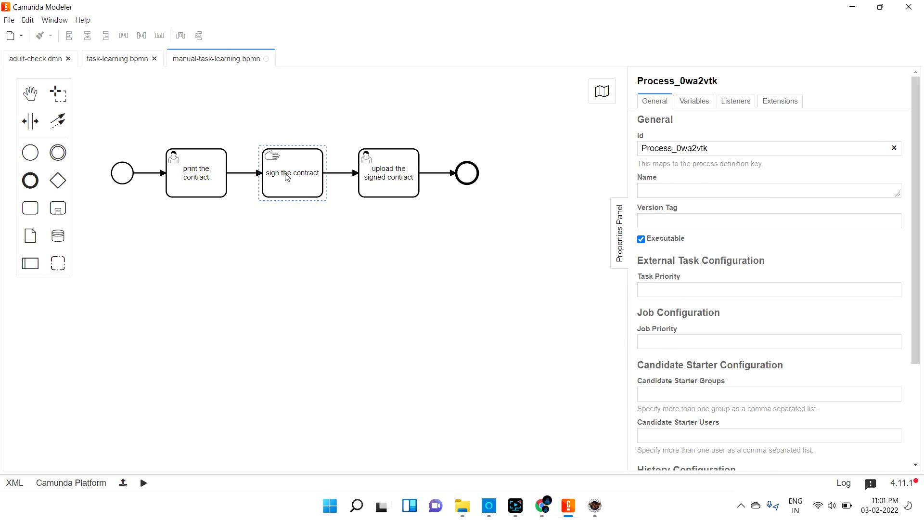
pyautogui.click(286, 176)
pyautogui.tripleClick(720, 179)
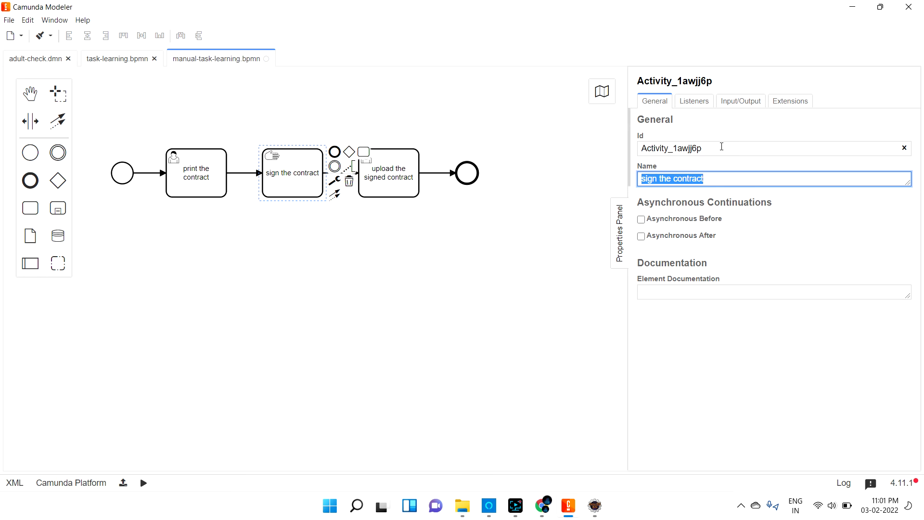
pyautogui.tripleClick(721, 176)
pyautogui.tripleClick(732, 149)
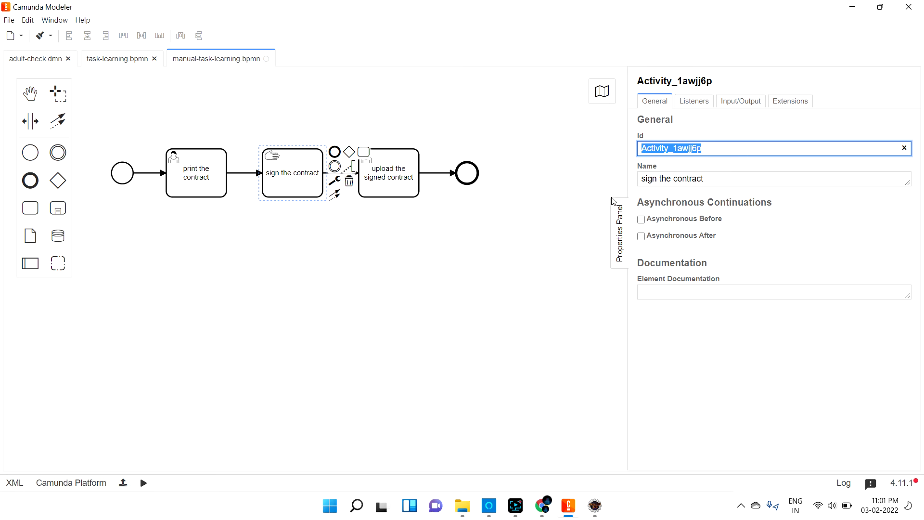
pyautogui.click(620, 248)
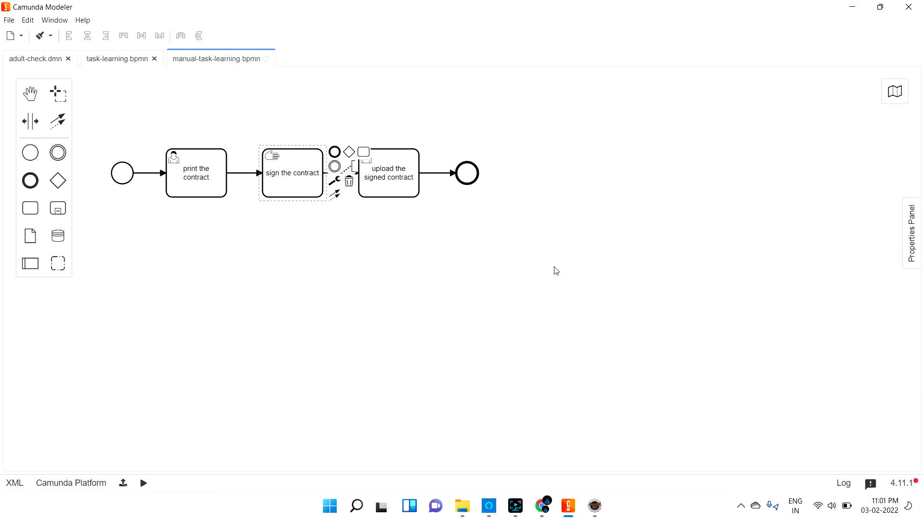